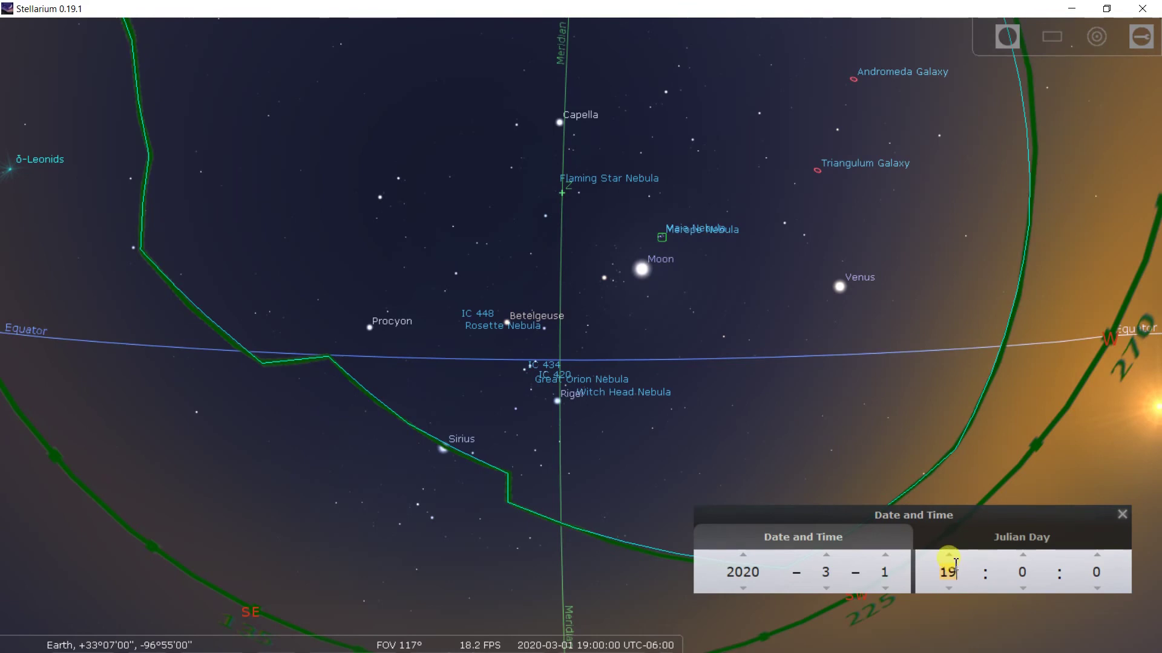
Step: Set the simulation hour to 20 on 2020-3-1 and find the galaxy NGC3359 in the sky
left_click(948, 560)
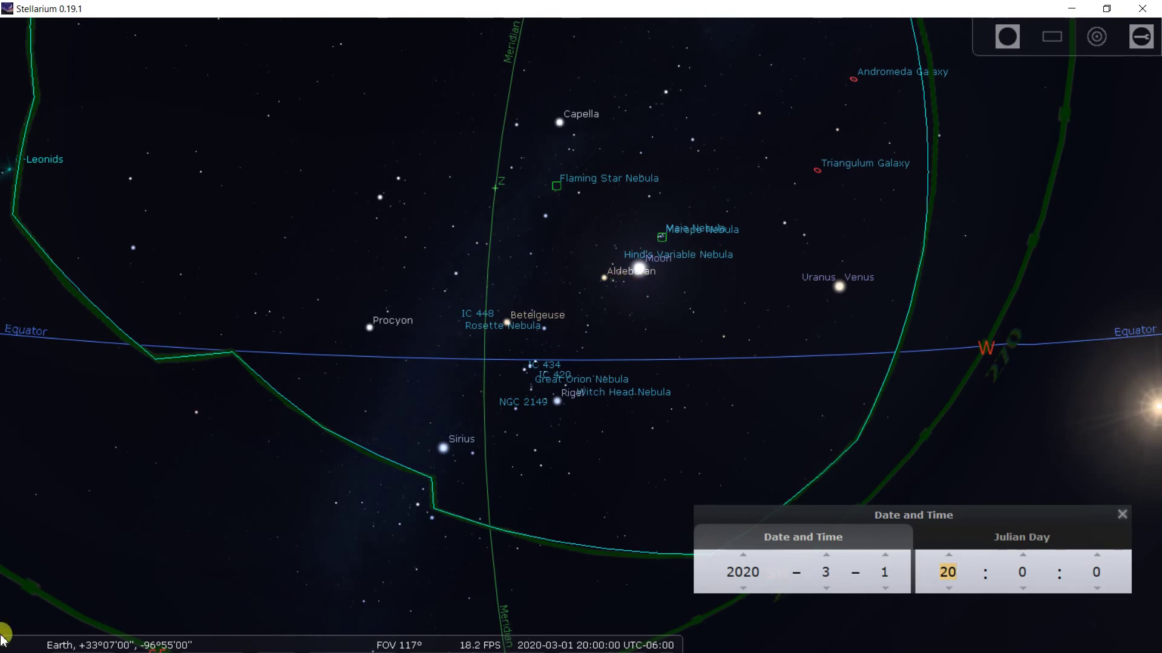
mouse_move(21, 583)
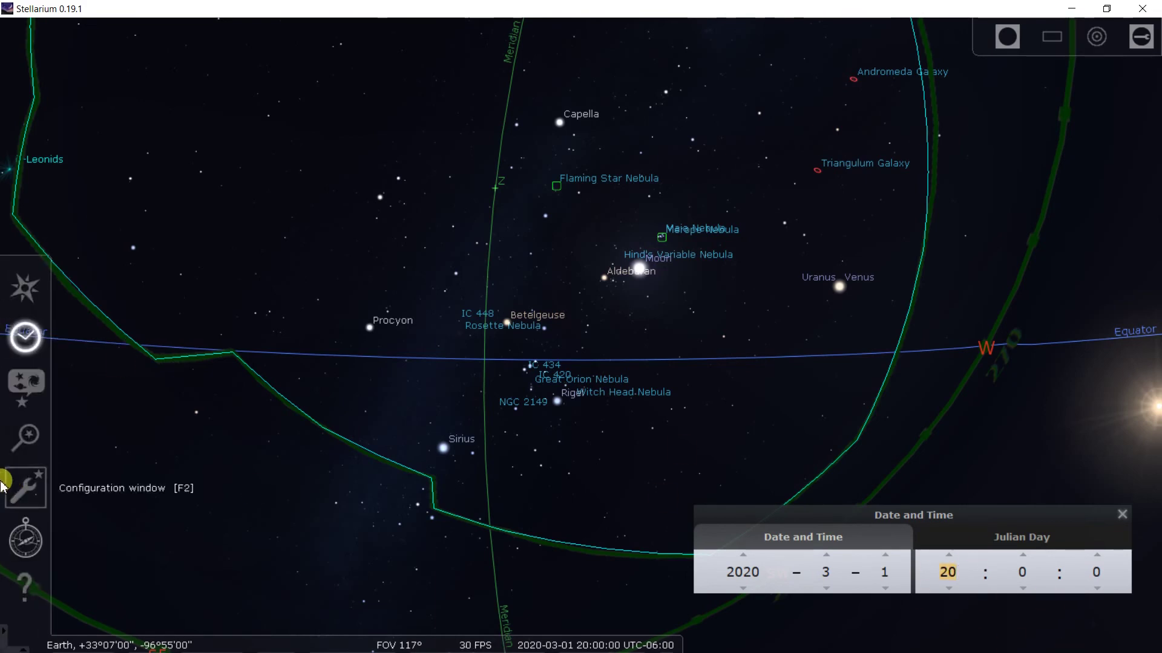
left_click(24, 436)
left_click(709, 447)
type("ngc3359")
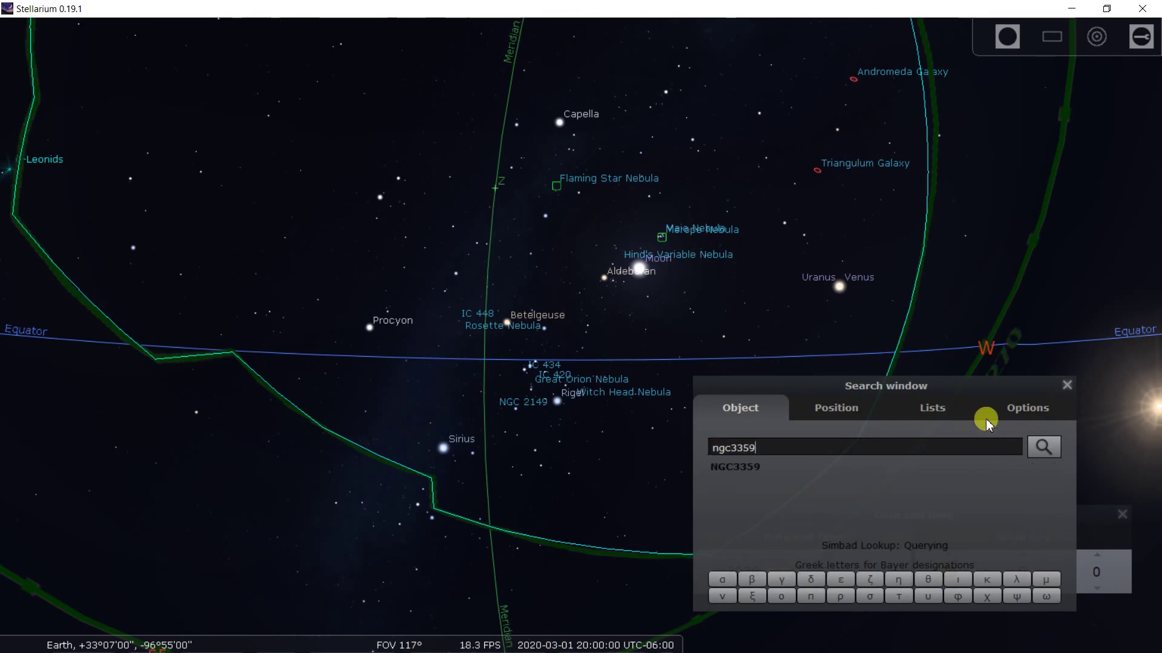
left_click(1042, 447)
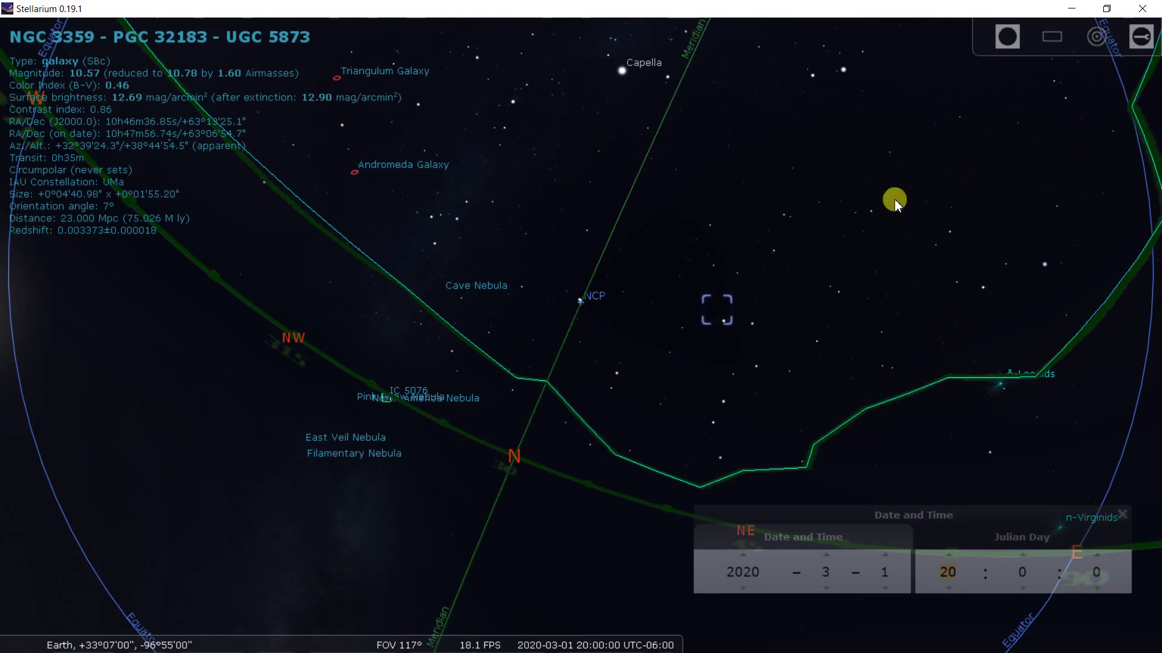
Step: Examine where NGC 3359 lies relative to the north celestial pole, the meridian and the local horizon line
left_click_drag(702, 218, 805, 283)
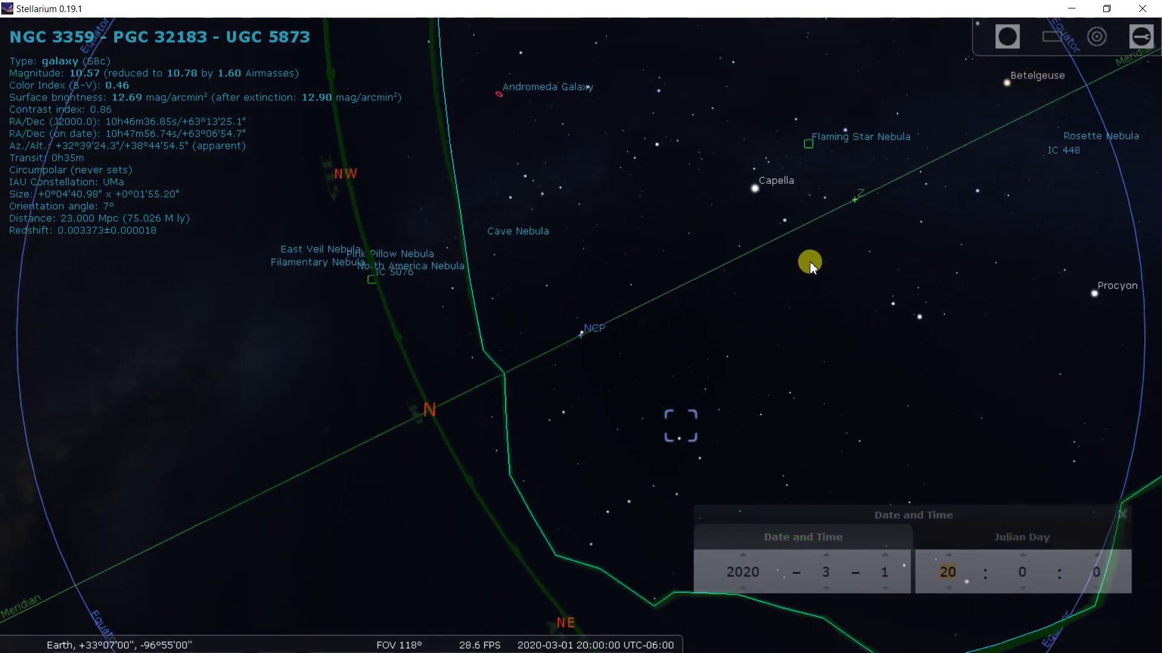
scroll(808, 267, "down", 5)
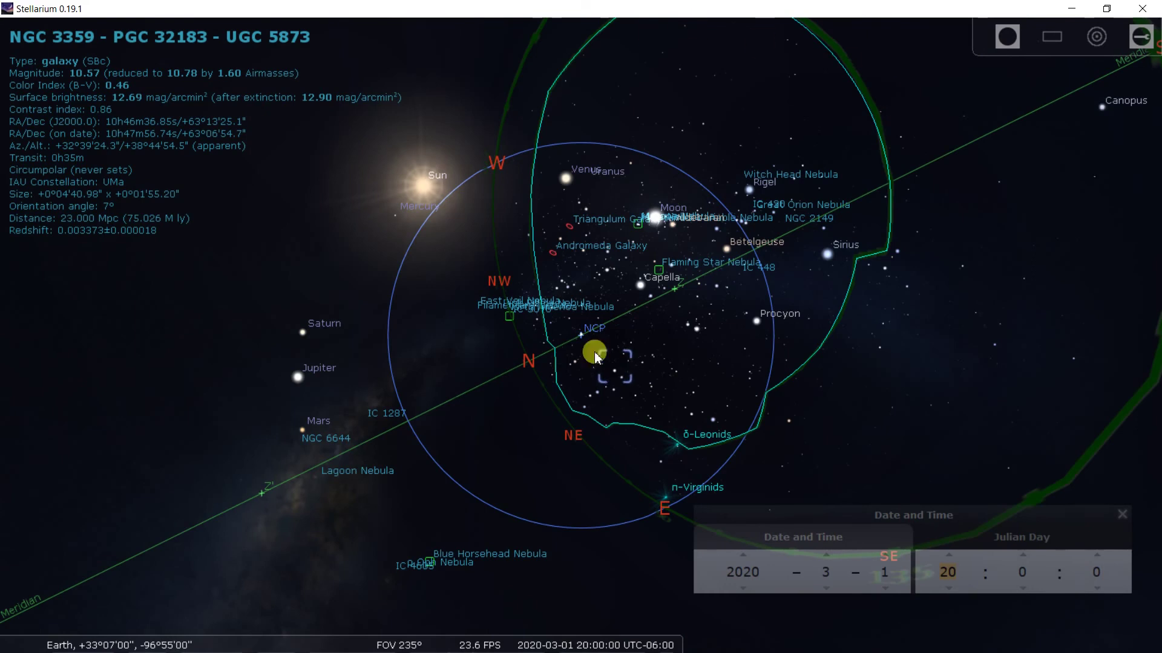
scroll(645, 408, "up", 2)
scroll(643, 407, "up", 4)
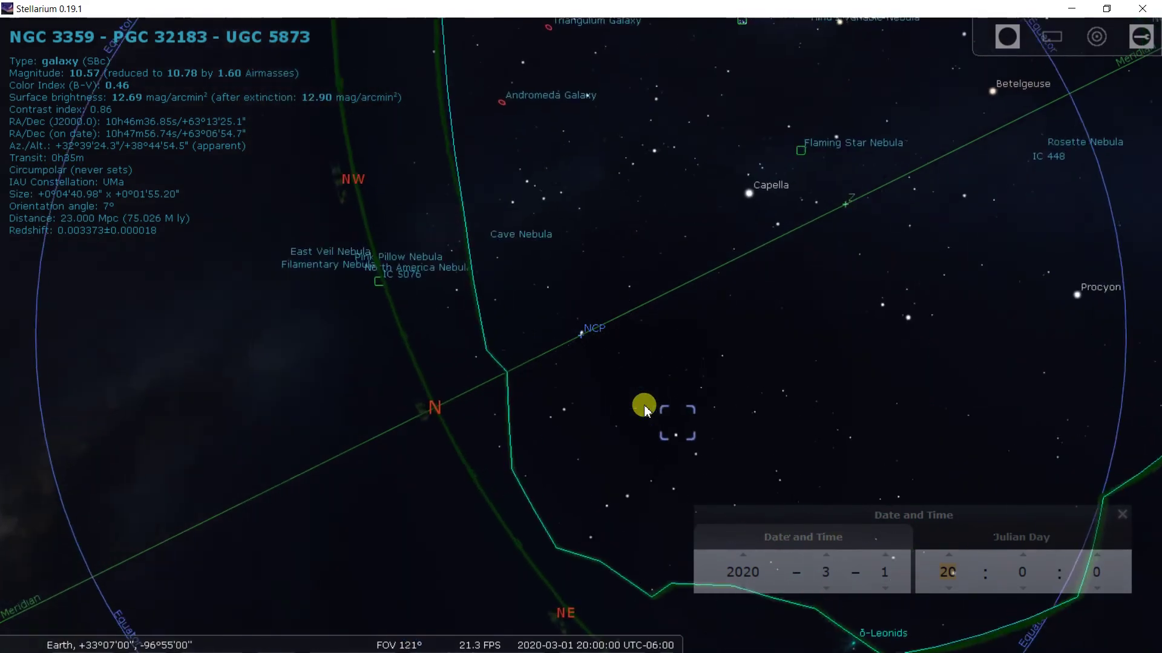
left_click_drag(536, 471, 637, 326)
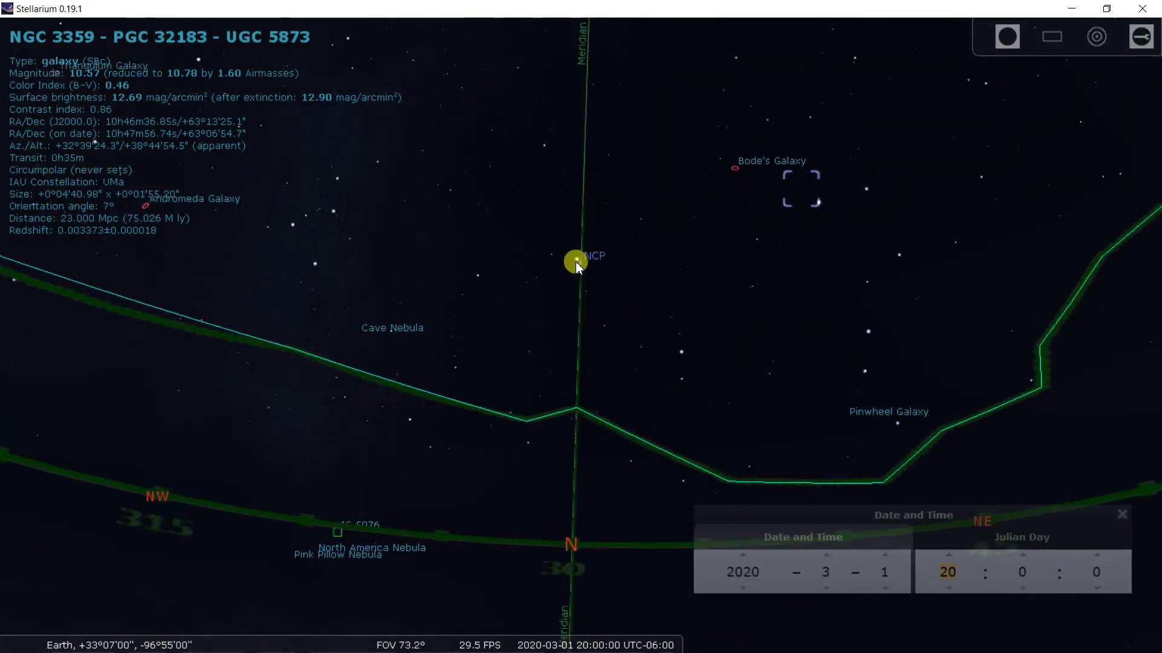
left_click_drag(837, 350, 817, 350)
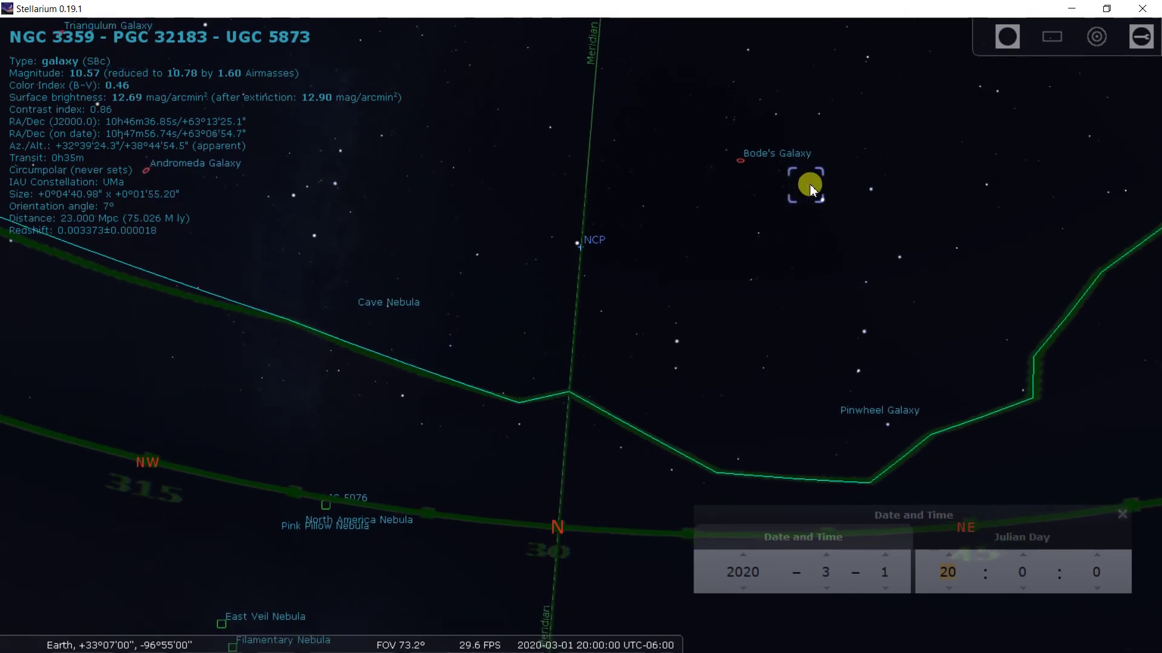
scroll(811, 186, "up", 3)
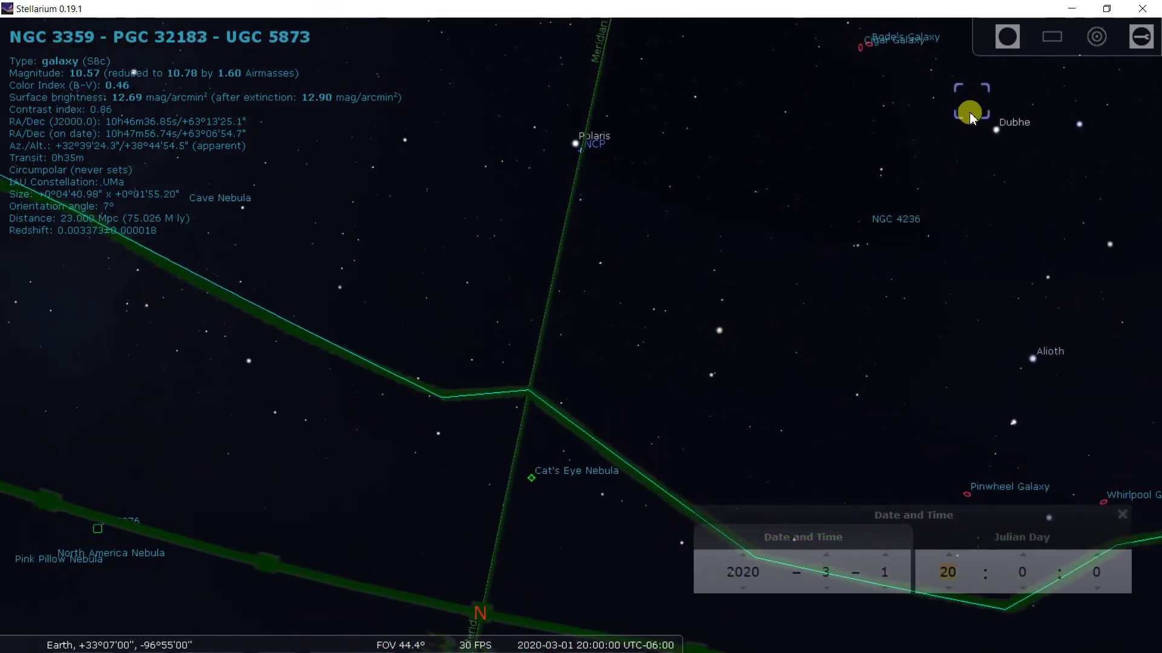
left_click_drag(805, 271, 803, 275)
scroll(803, 275, "down", 3)
scroll(802, 275, "down", 1)
scroll(802, 276, "down", 1)
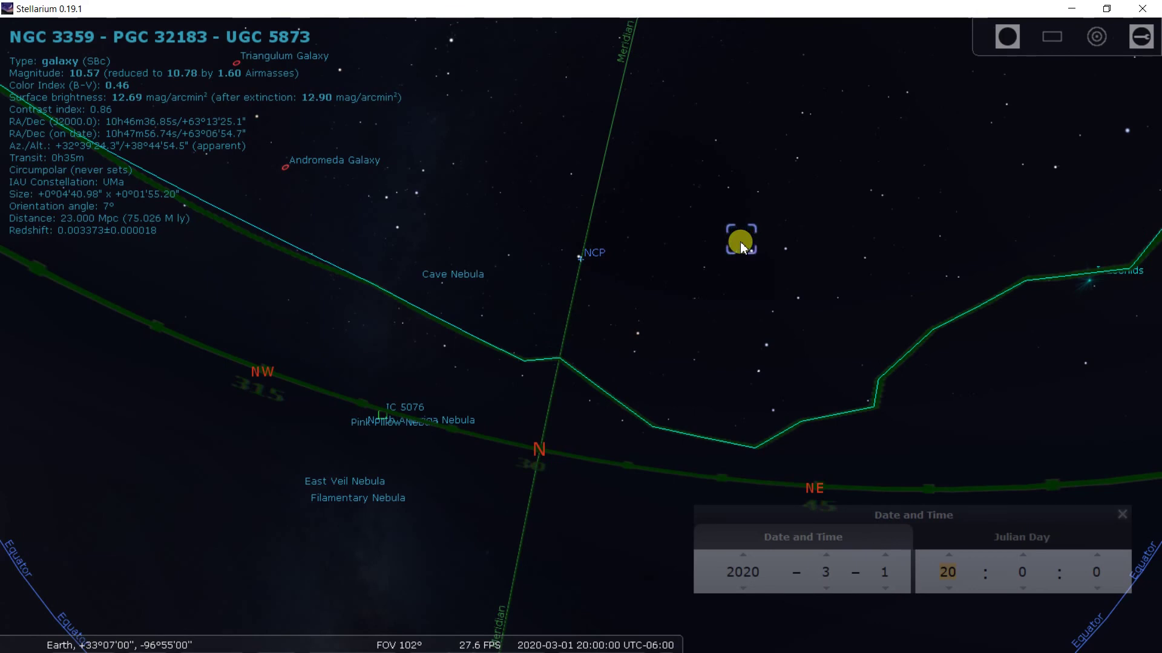
Step: Advance the simulation time hour by hour past midnight, then settle on 0:00:00 on 2020-3-2
left_click(949, 554)
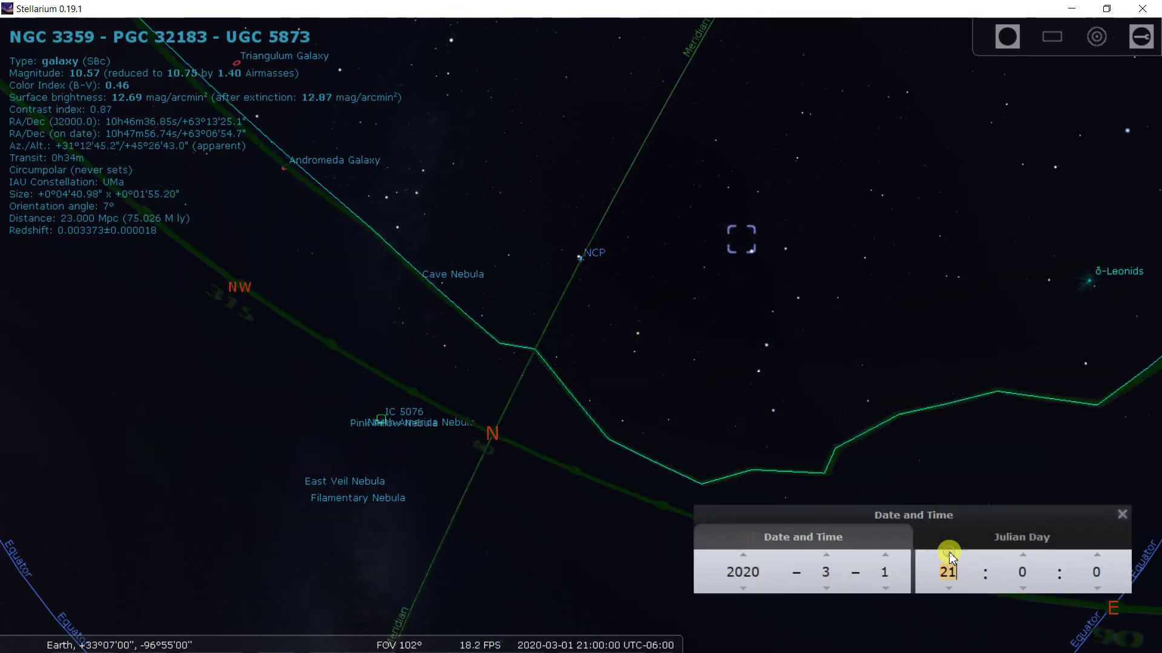
left_click(949, 554)
left_click(948, 554)
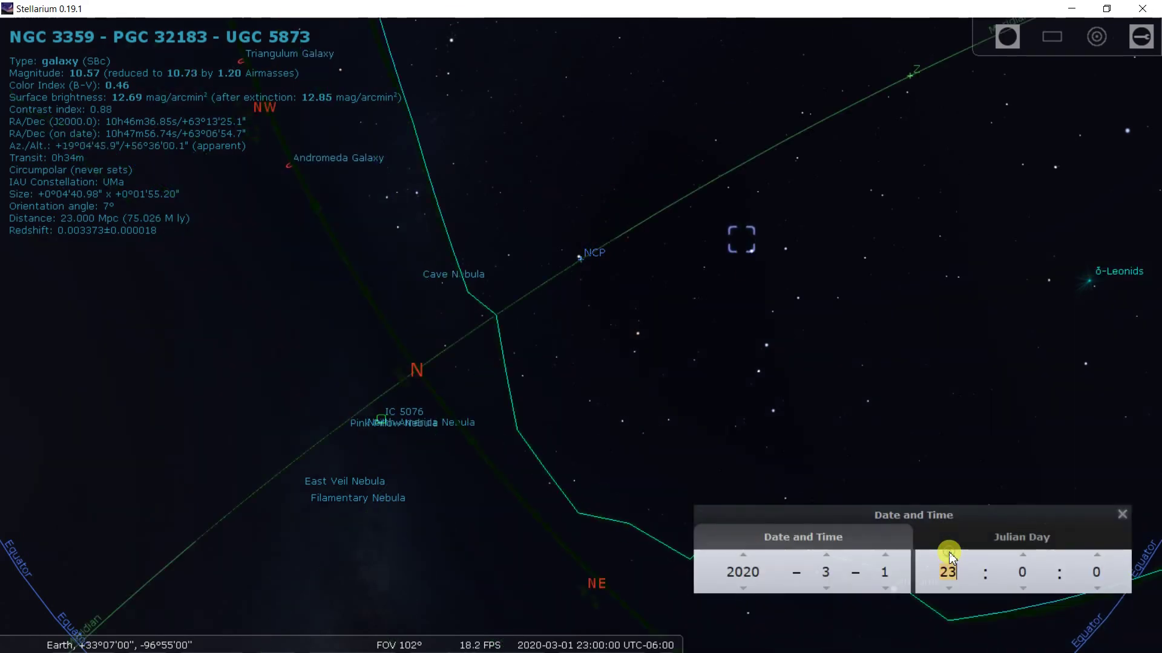
left_click(949, 554)
left_click(949, 554)
double_click(947, 577)
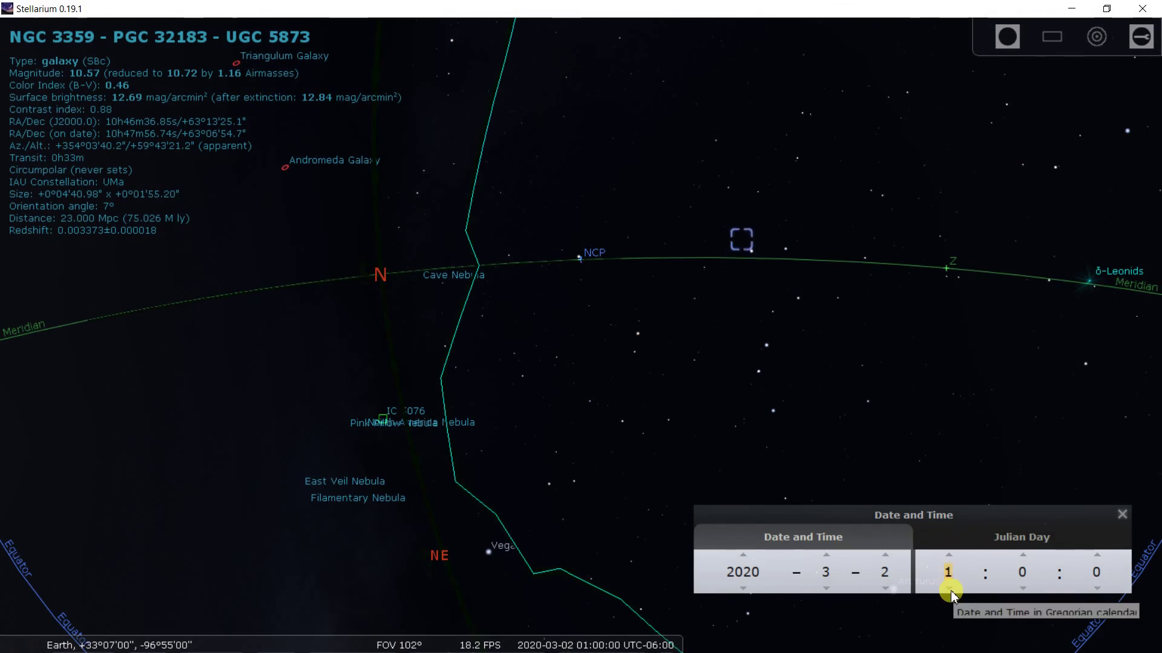
left_click(949, 588)
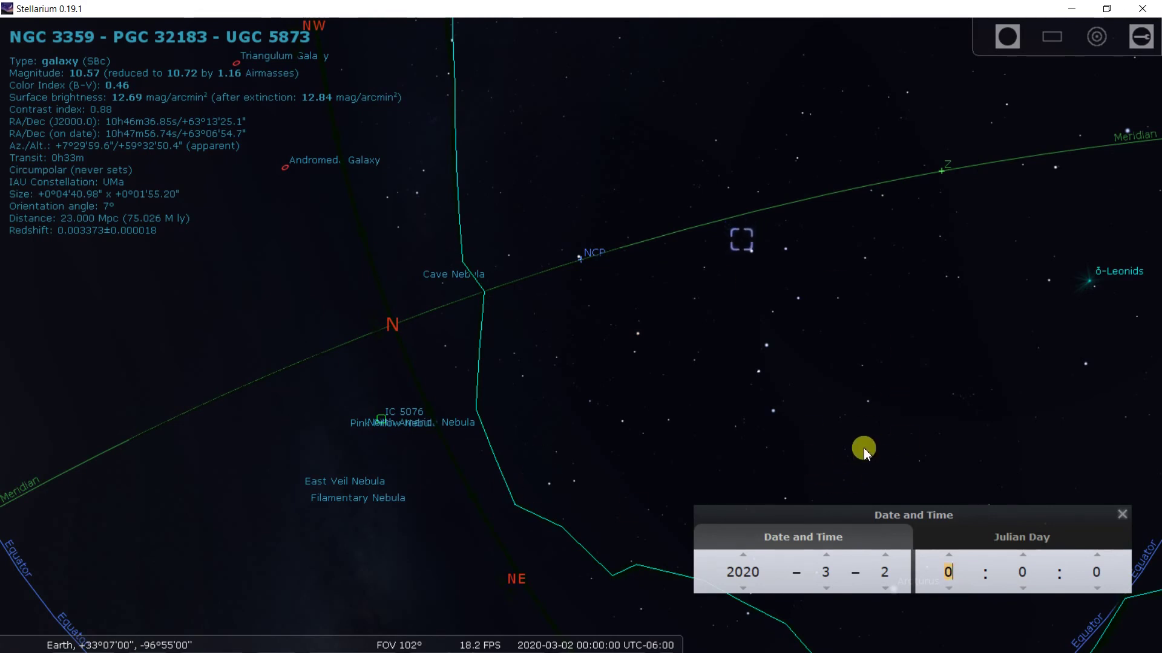
Step: Advance the simulation time hour by hour to 5:00:00 on 2020-3-2
left_click(951, 555)
left_click(951, 555)
left_click(951, 555)
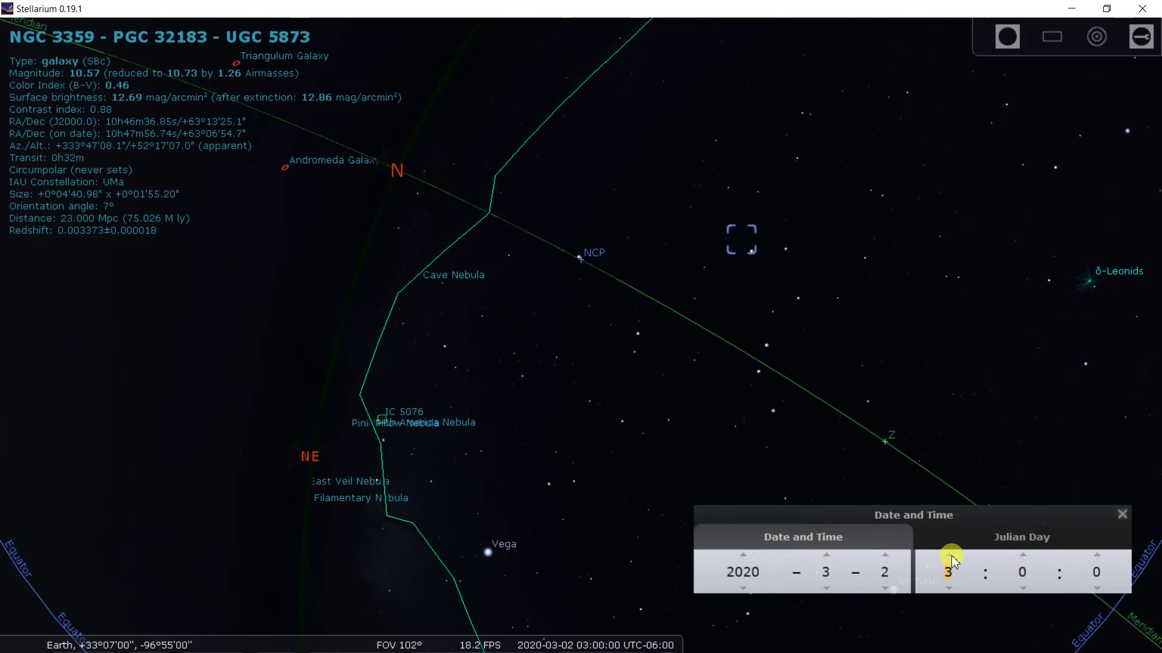
left_click(951, 555)
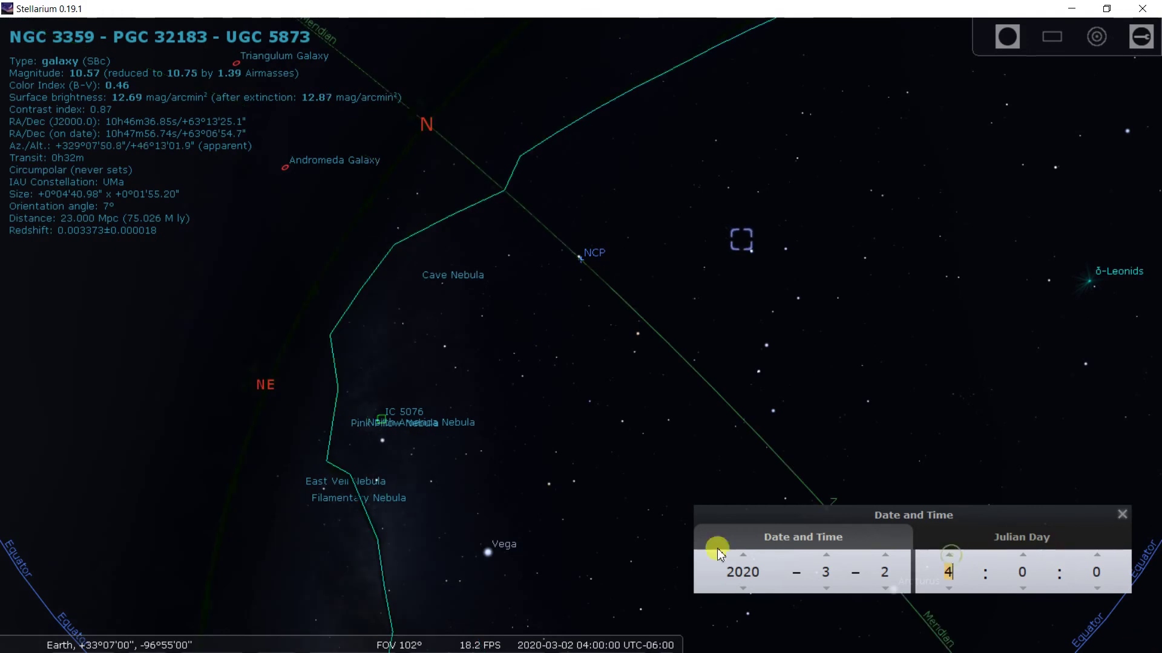
left_click(950, 555)
Step: Select the Splinter Galaxy beside the meridian and frame it with the ASI 1600MM sensor overlay
left_click_drag(692, 502, 1037, 137)
key("ctrl+m")
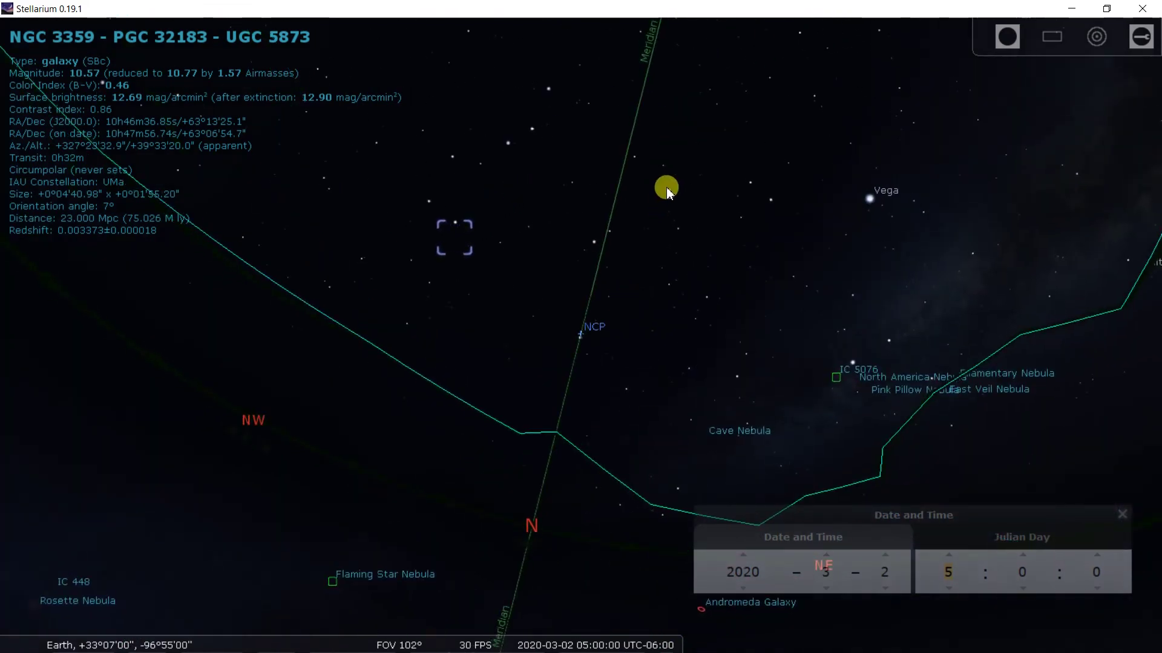
scroll(666, 187, "up", 5)
left_click_drag(680, 188, 814, 252)
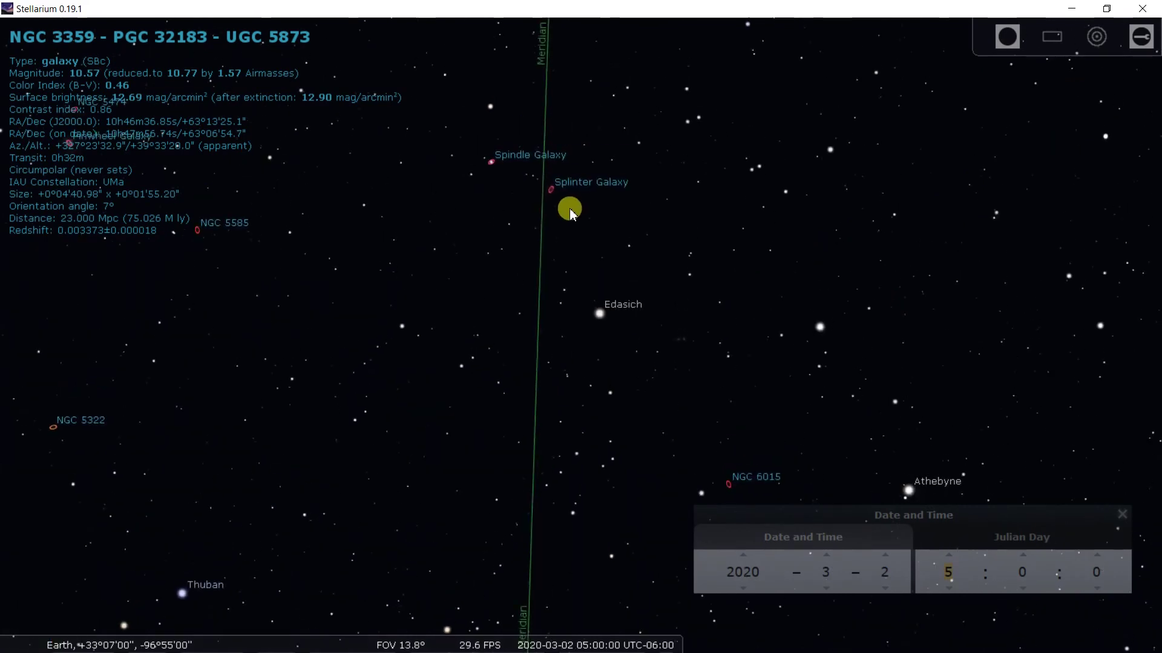
left_click(550, 189)
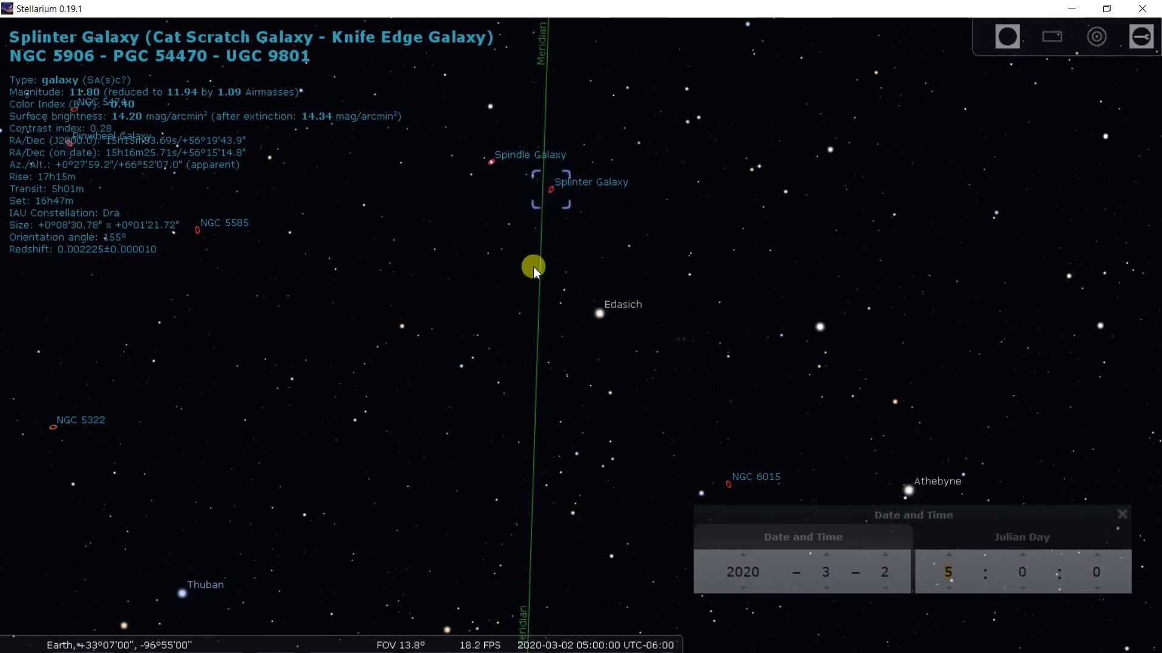
left_click(1053, 39)
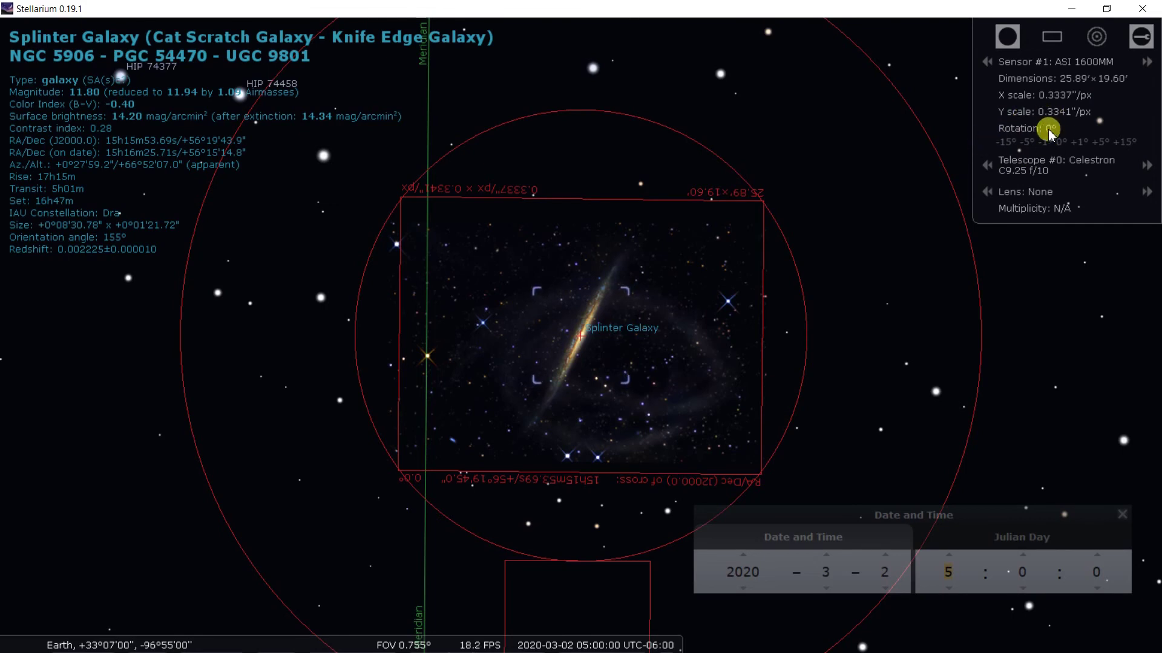
Step: Review the ASI 1600MM sensor's off-axis guider distance, height and width, plus its rotation and position angles, in the Oculars settings
left_click(1141, 36)
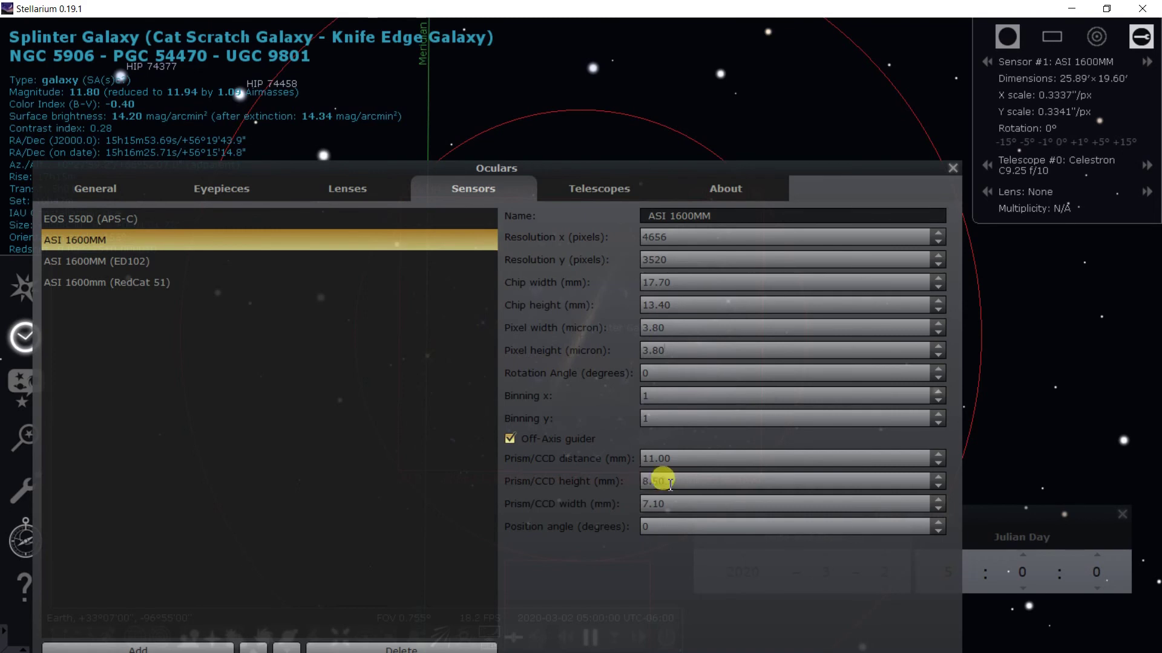
left_click_drag(670, 458, 630, 458)
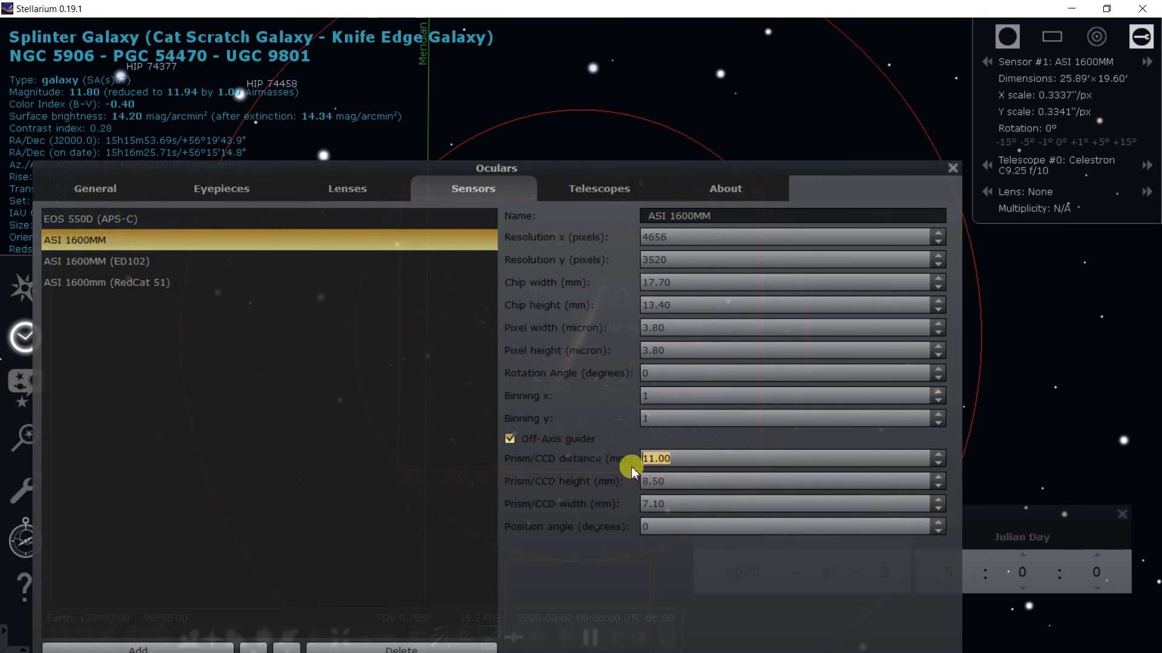
left_click(1076, 395)
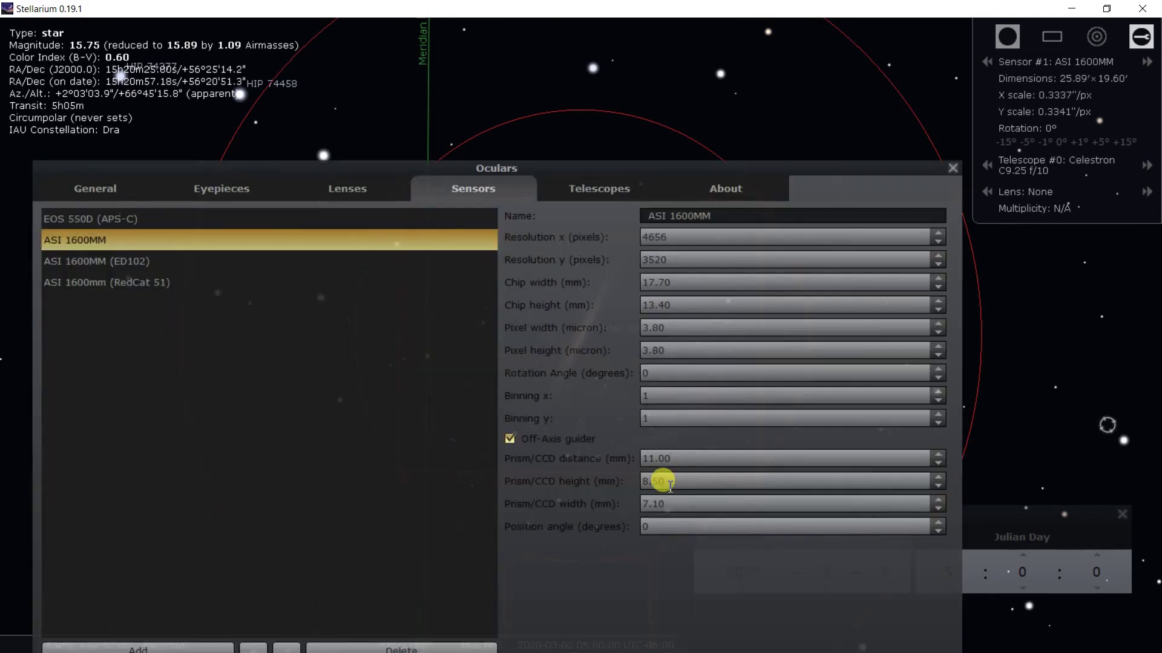
left_click_drag(666, 485, 640, 484)
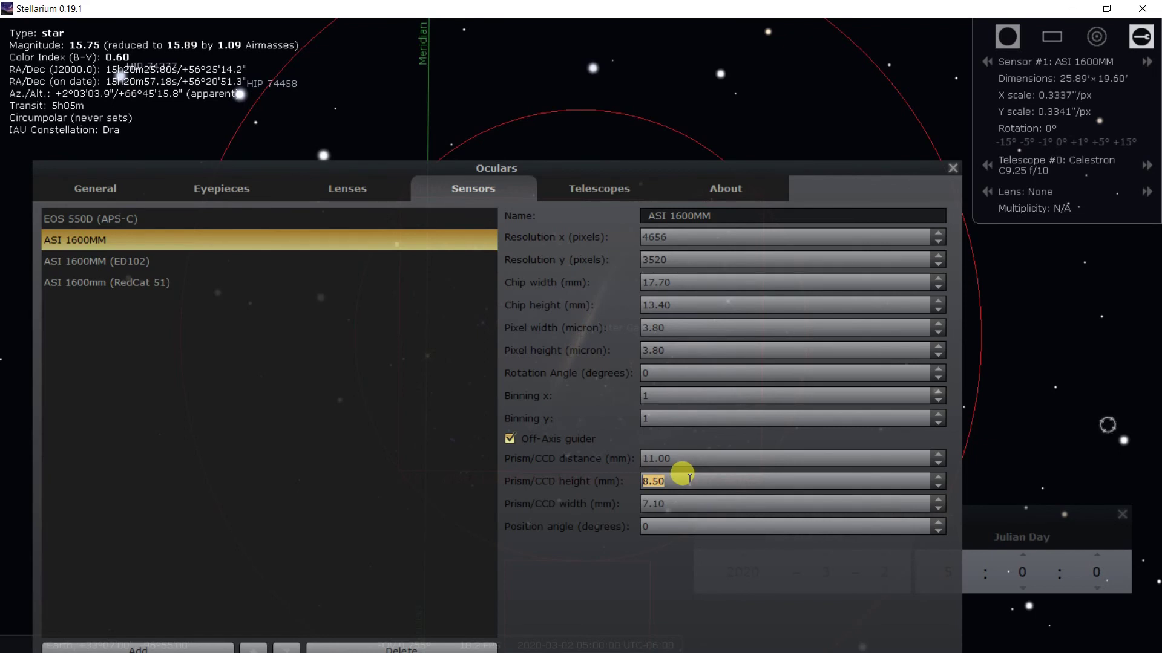
left_click_drag(675, 502, 625, 502)
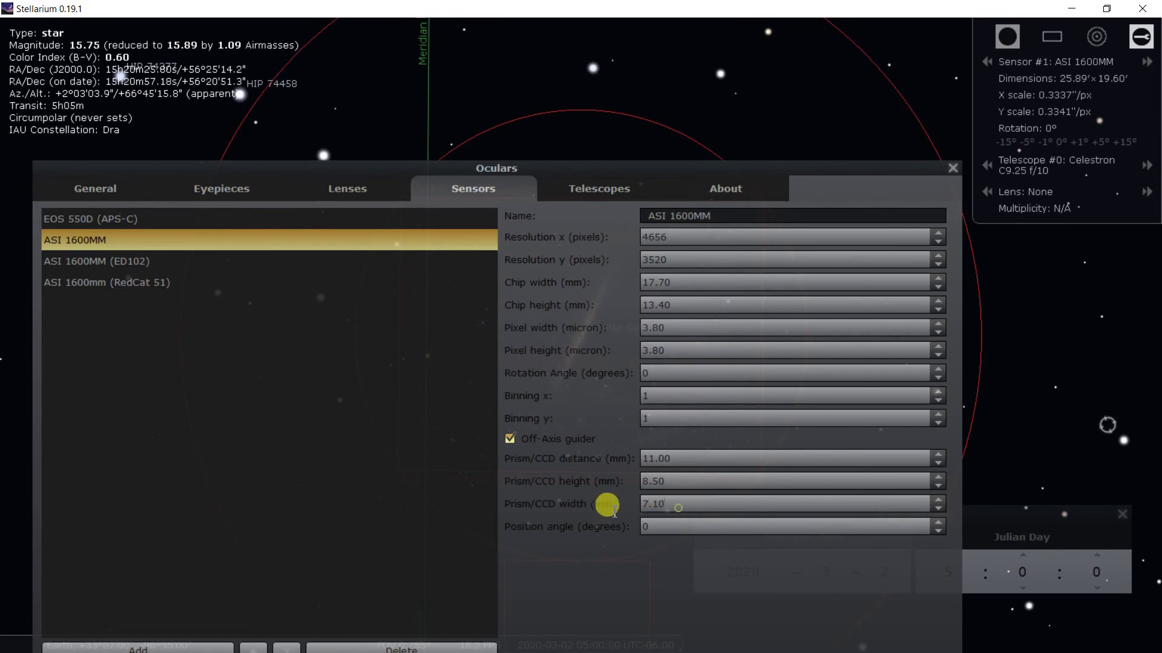
left_click_drag(675, 484, 632, 481)
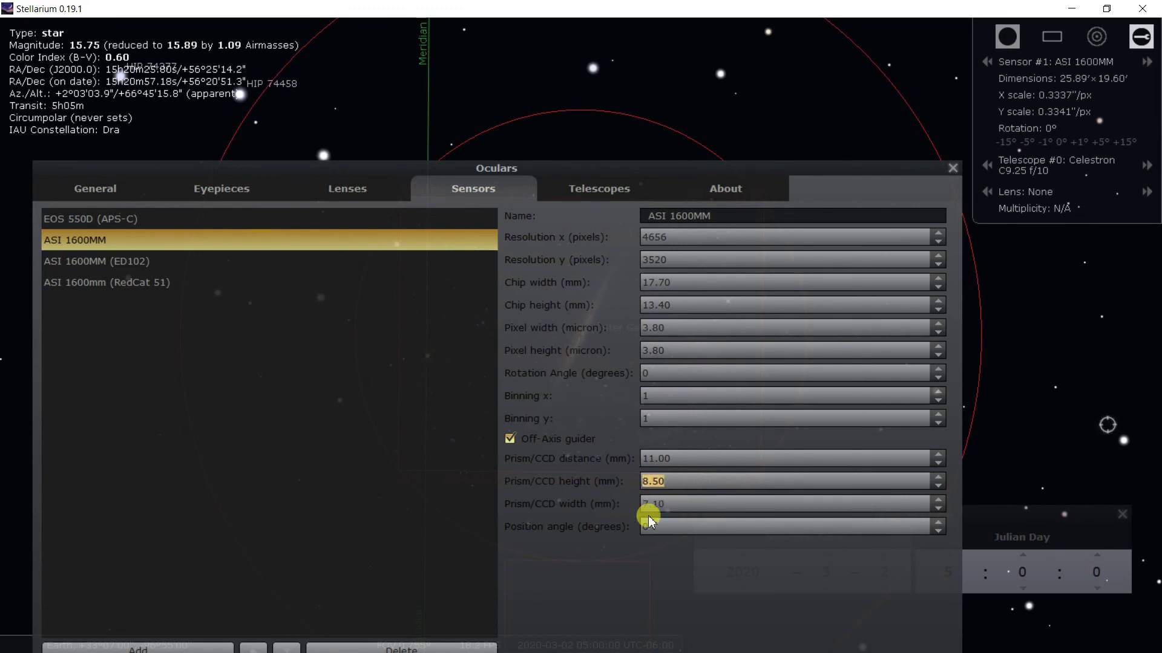
left_click_drag(679, 458, 638, 457)
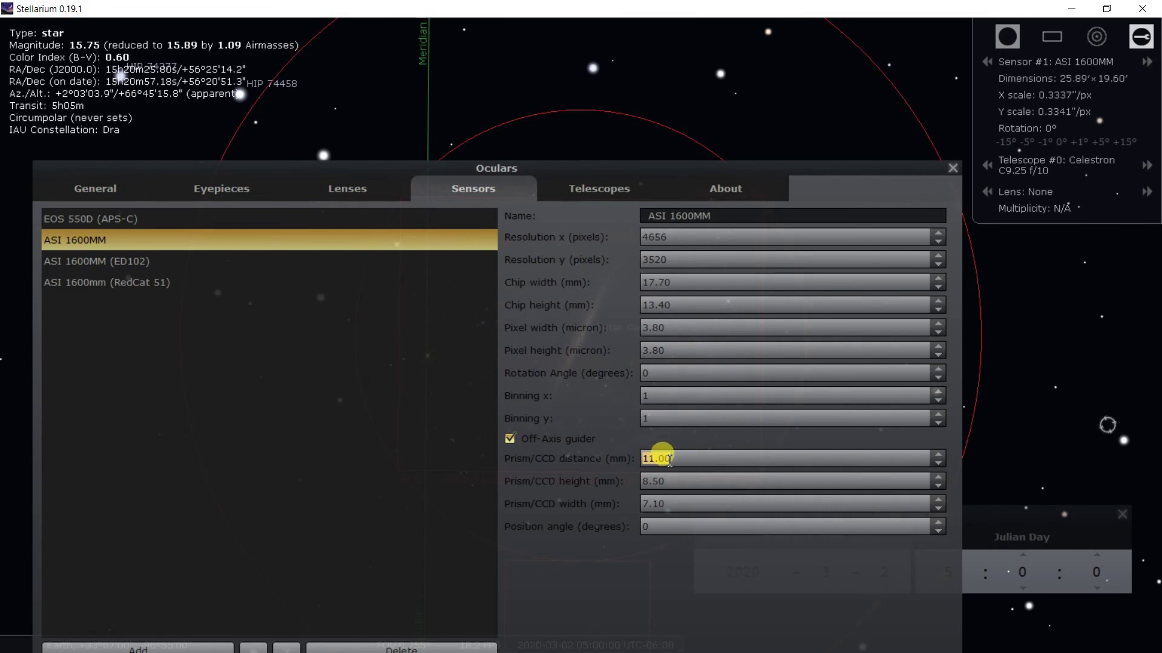
double_click(648, 372)
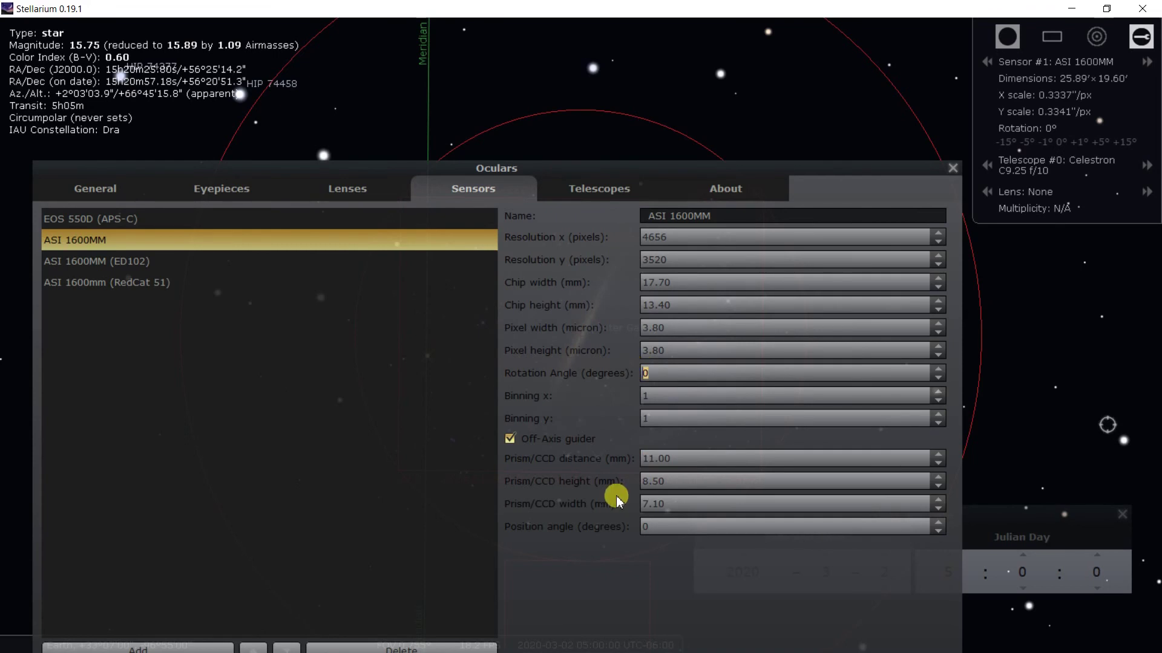
double_click(646, 526)
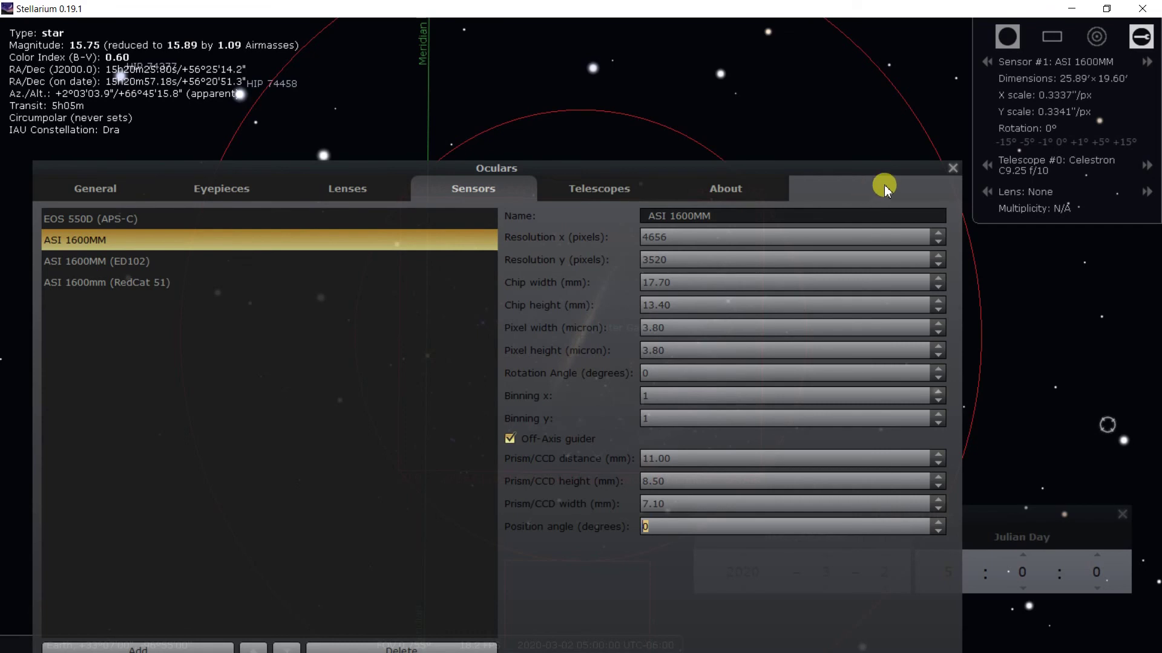
left_click(952, 167)
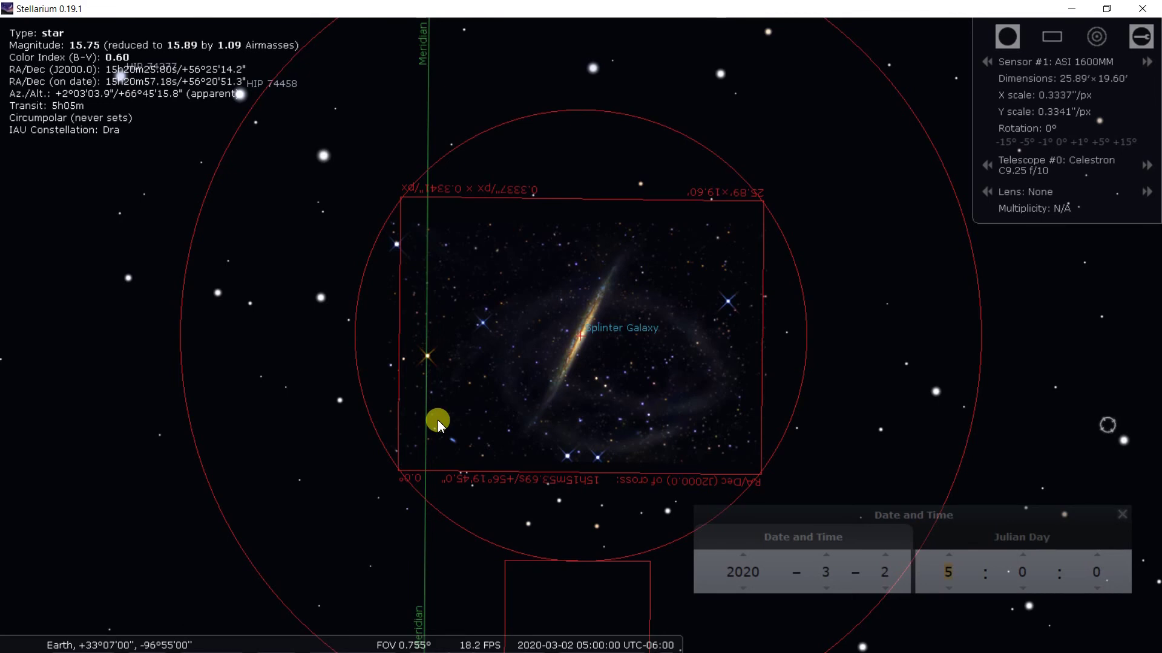
Step: Move the simulation time back hour by hour to 23:00:00 on 2020-3-1
left_click(948, 589)
left_click(949, 588)
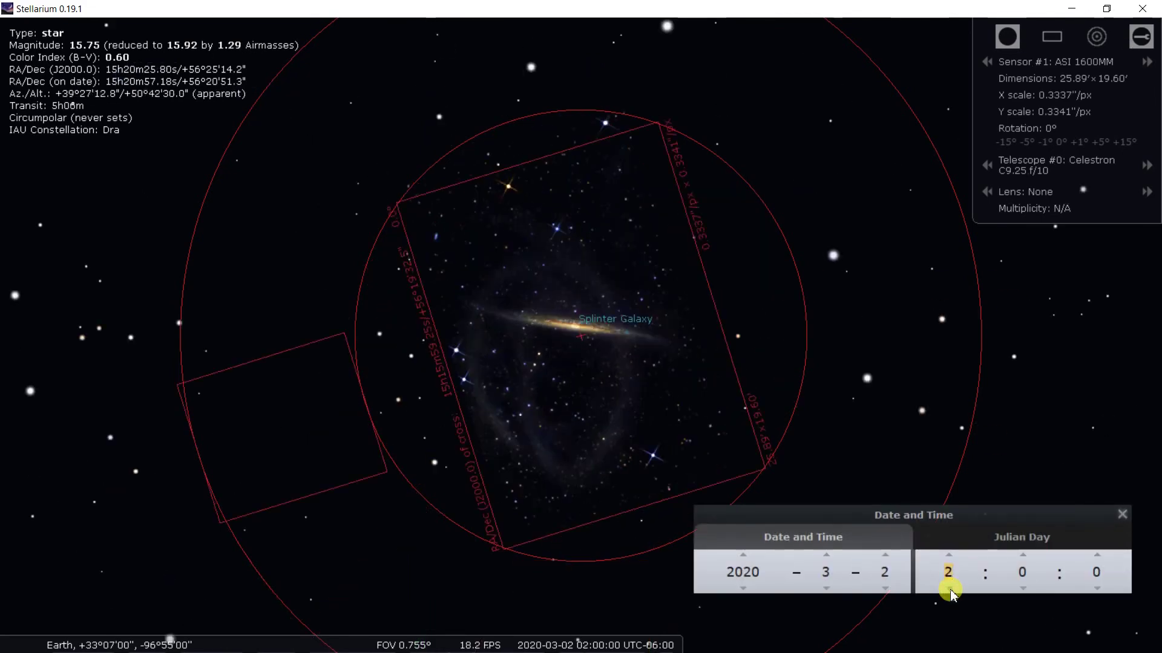
left_click(950, 590)
left_click(950, 590)
left_click(950, 590)
Step: Reselect the Splinter Galaxy at the centre of the sensor frame and close the Date and Time window
left_click(536, 332)
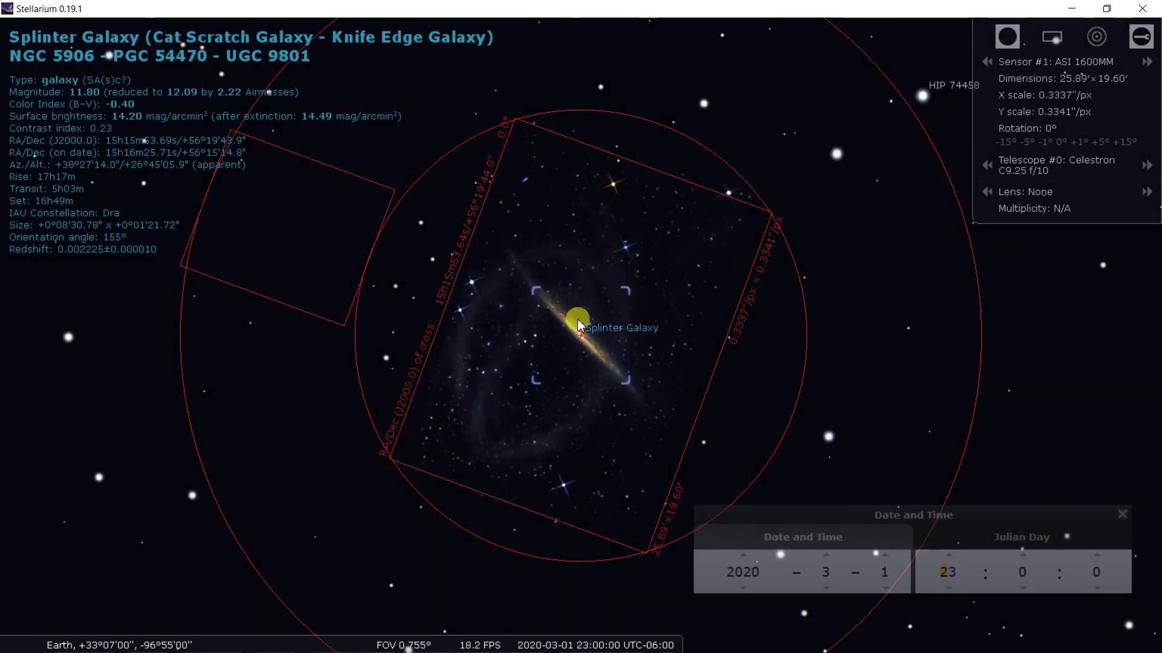
left_click(1121, 518)
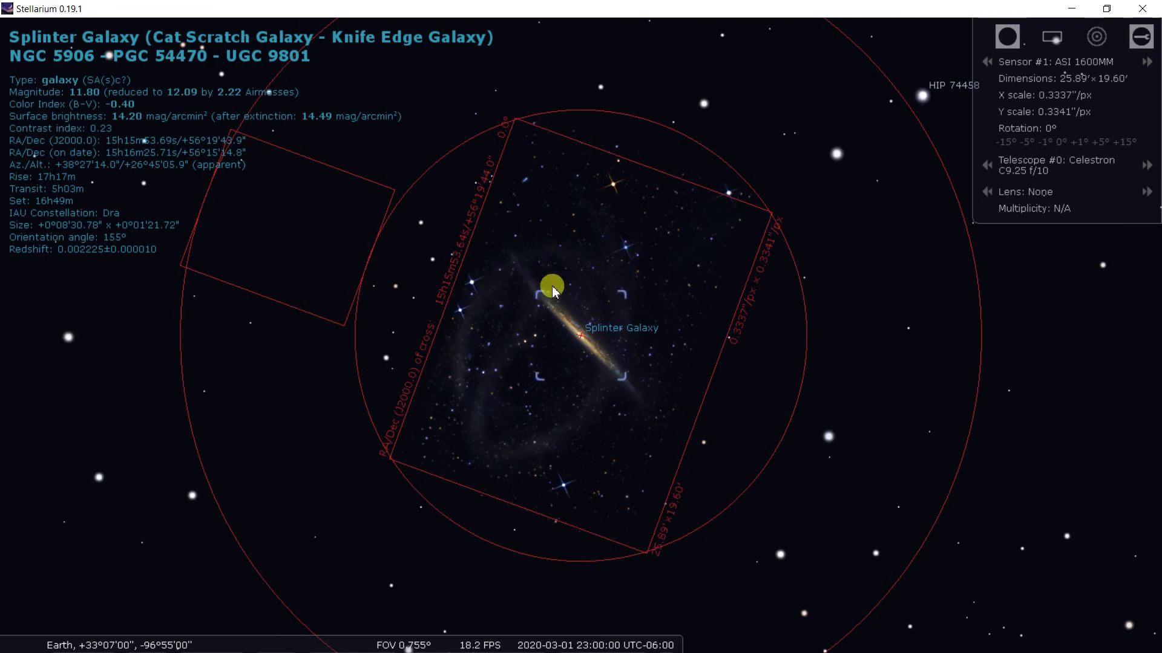
right_click(645, 524)
left_click(582, 336)
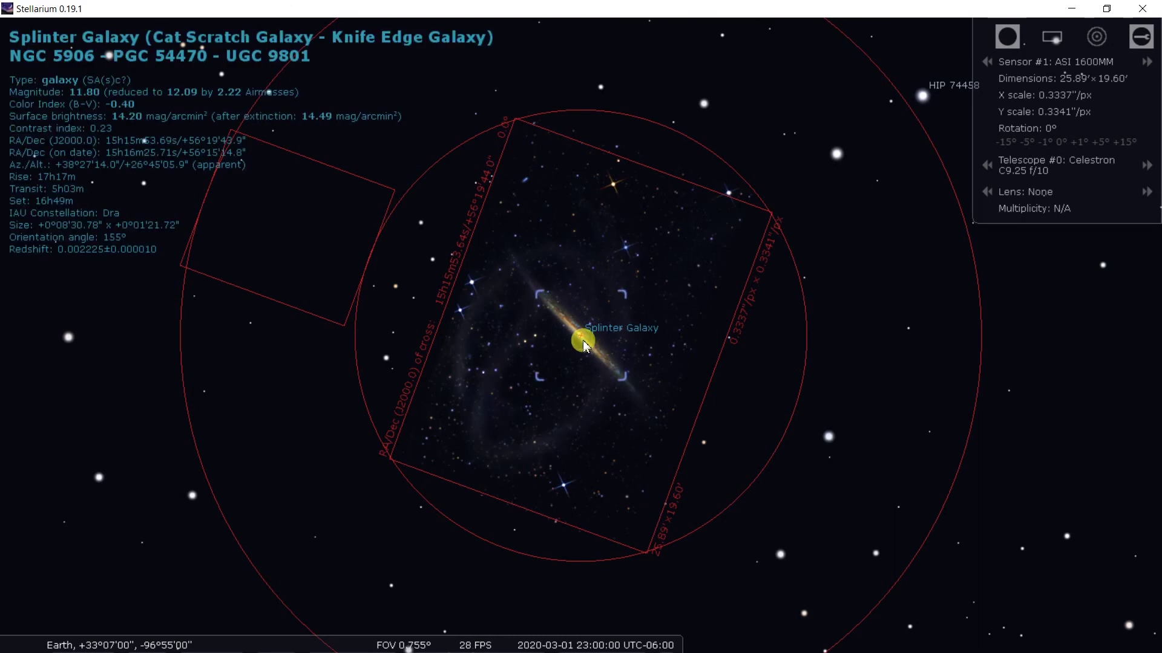
Step: Rotate the ASI 1600MM sensor frame around the Splinter Galaxy to -25°
left_click(1028, 144)
left_click(1028, 144)
left_click(1028, 144)
left_click(1028, 144)
left_click(1028, 144)
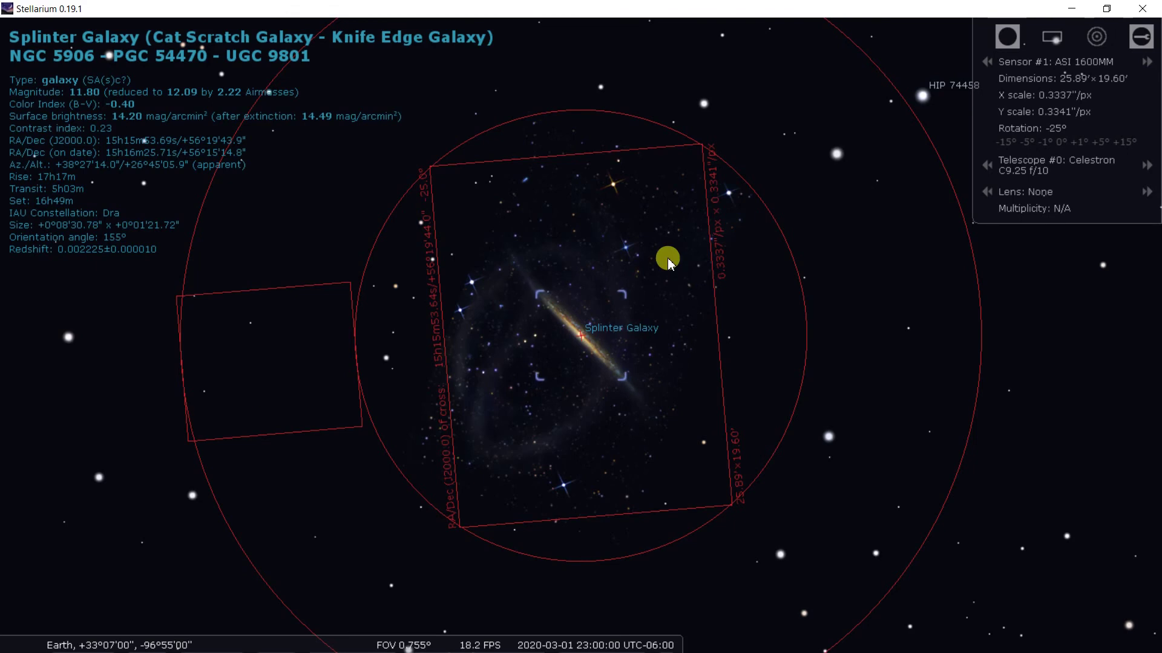
Step: Set the ASI 1600MM off-axis guider's position angle to 130 degrees and move the Oculars settings window off the guider frame
scroll(667, 264, "down", 1)
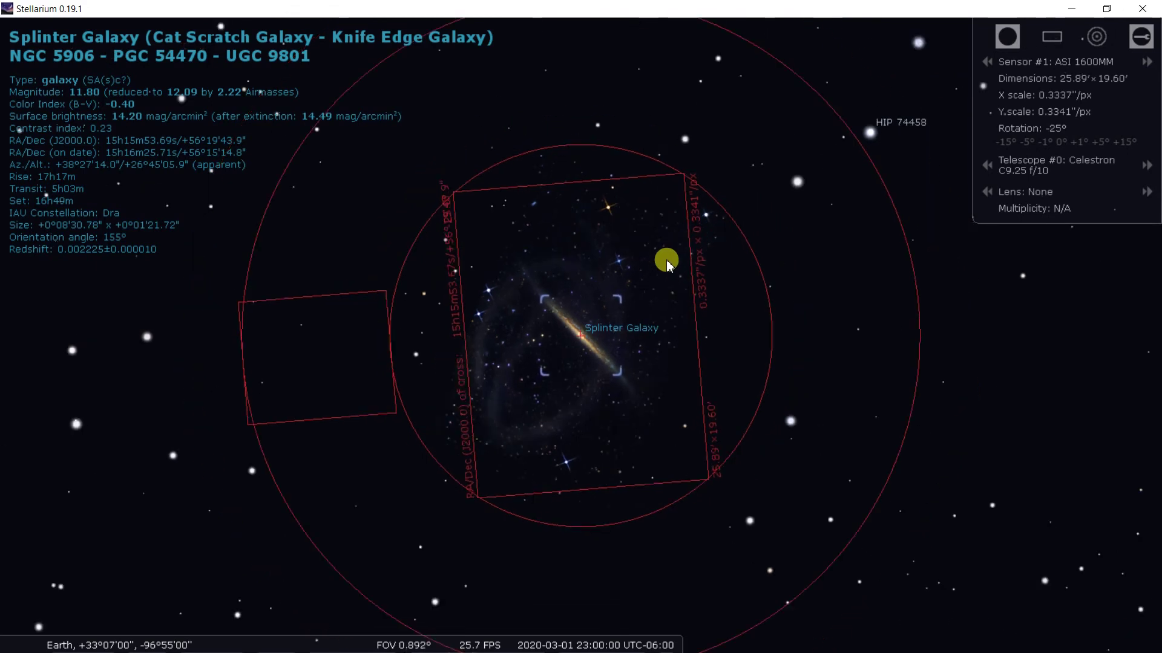
scroll(667, 263, "down", 1)
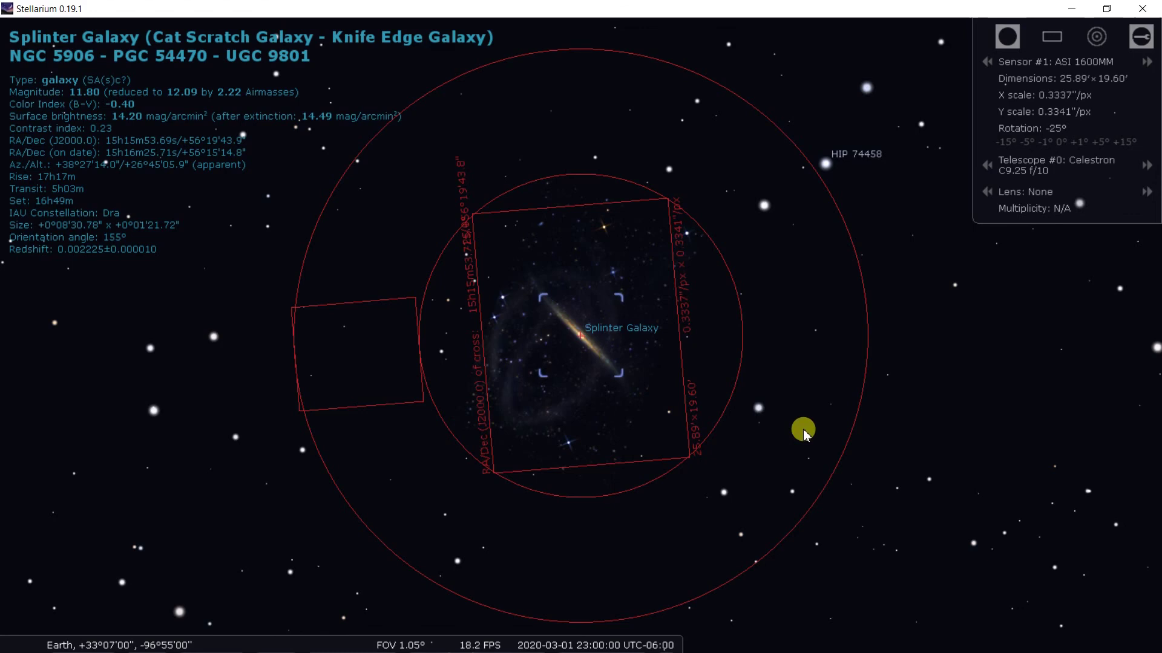
key("alt+o")
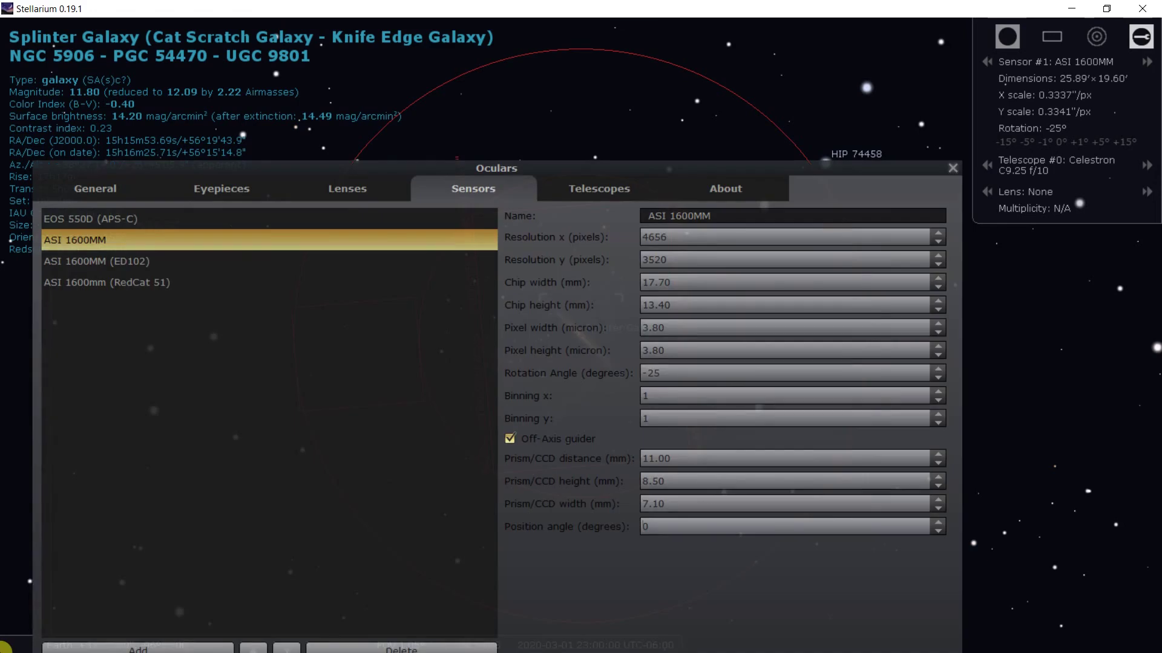
double_click(648, 528)
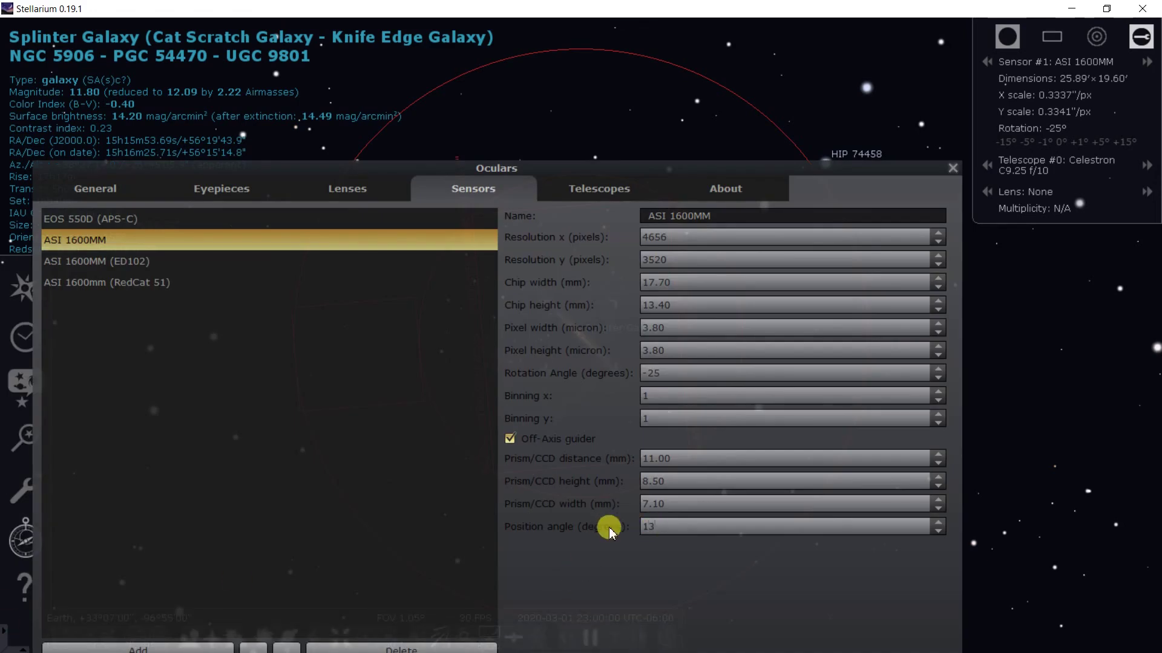
type("130")
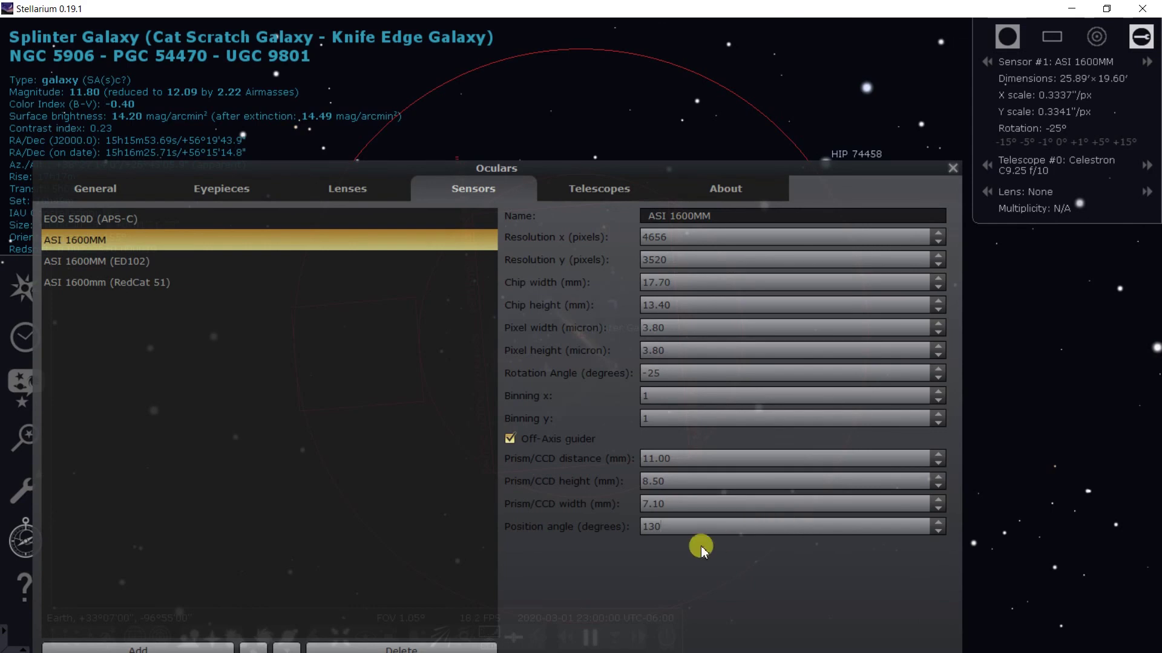
left_click(658, 501)
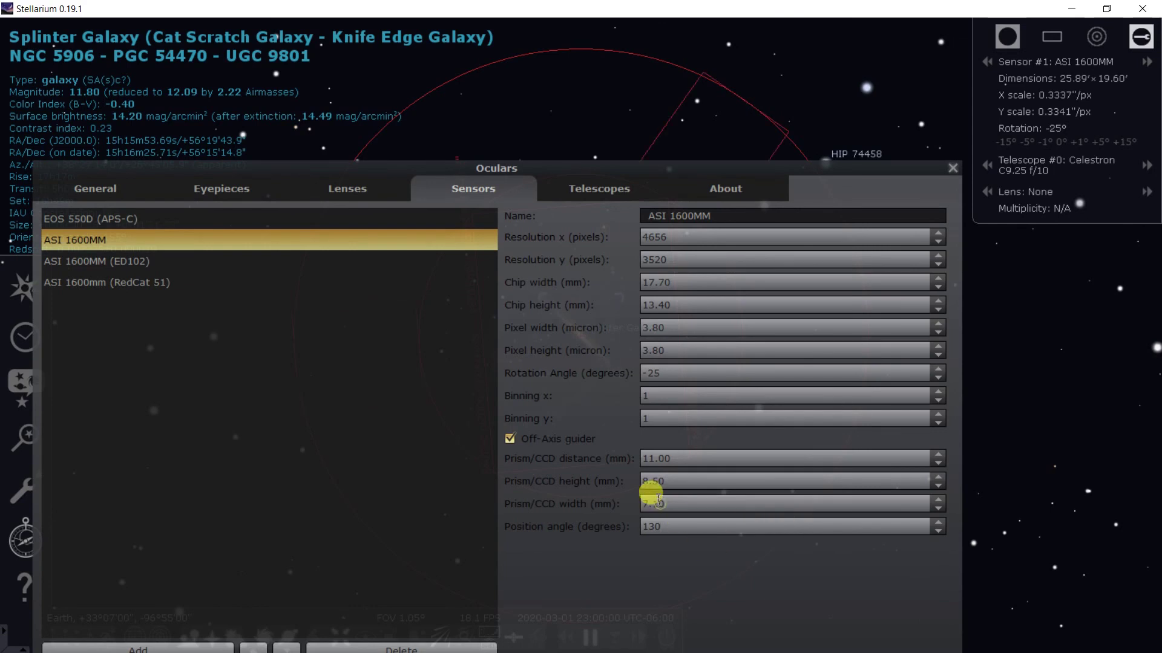
left_click(657, 181)
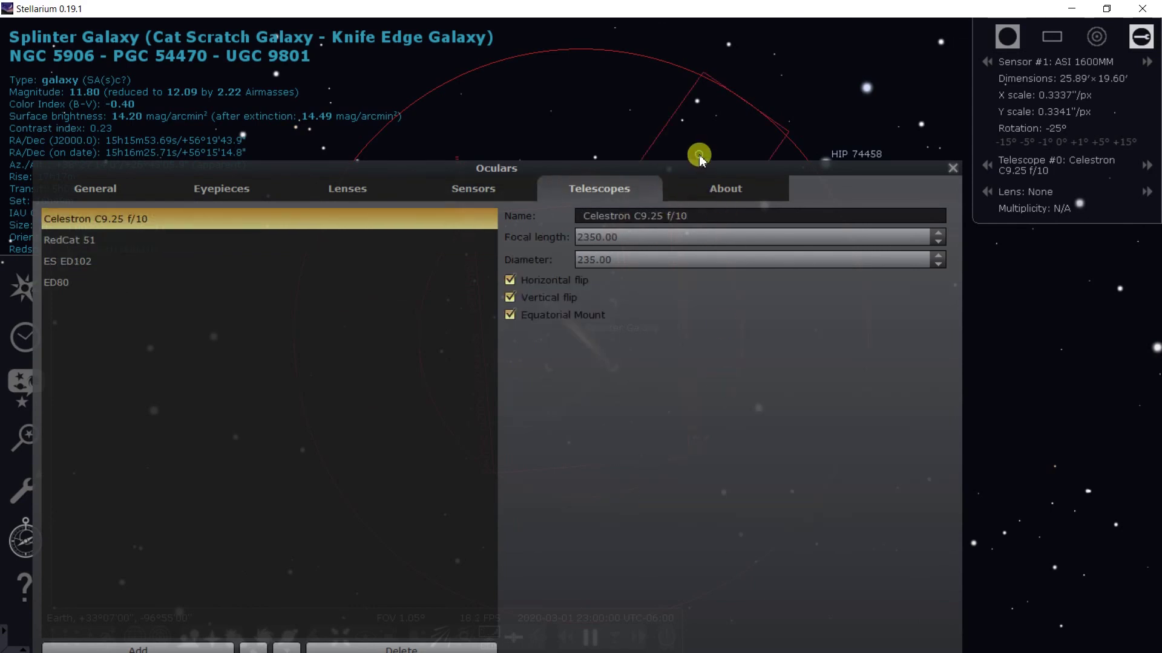
left_click_drag(700, 160, 784, 353)
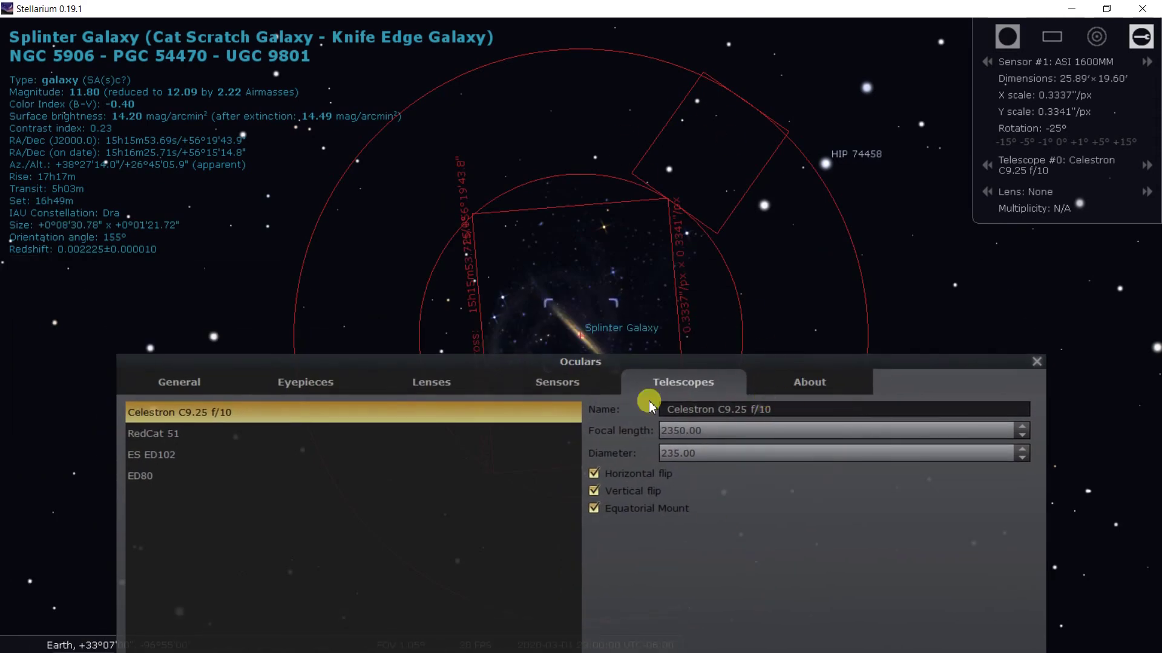
Step: Set the ASI 1600MM off-axis guider's position angle to 150 degrees and uncover the Splinter Galaxy overlay
left_click(569, 386)
left_click_drag(889, 371, 699, 125)
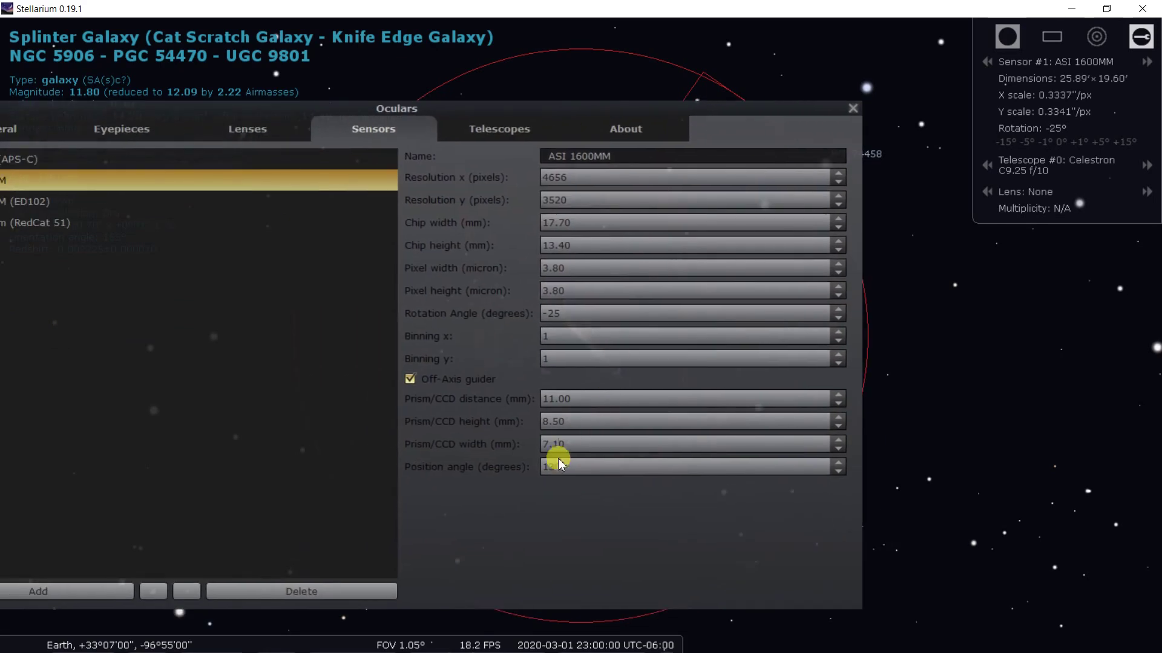
left_click_drag(562, 467, 507, 460)
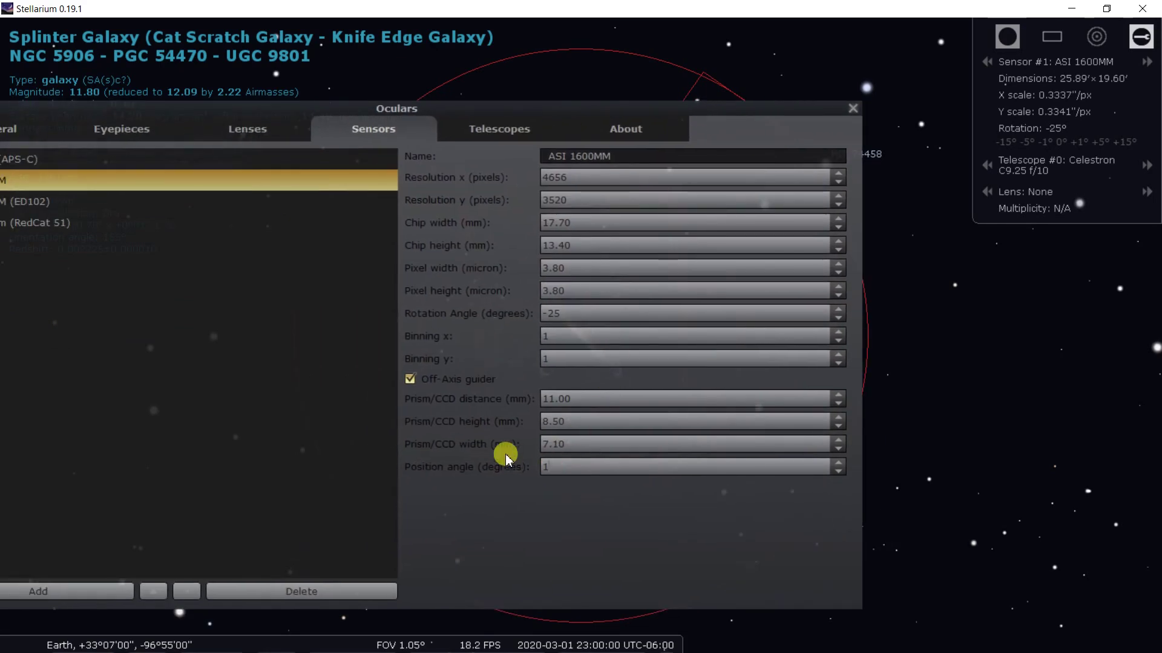
left_click(543, 444)
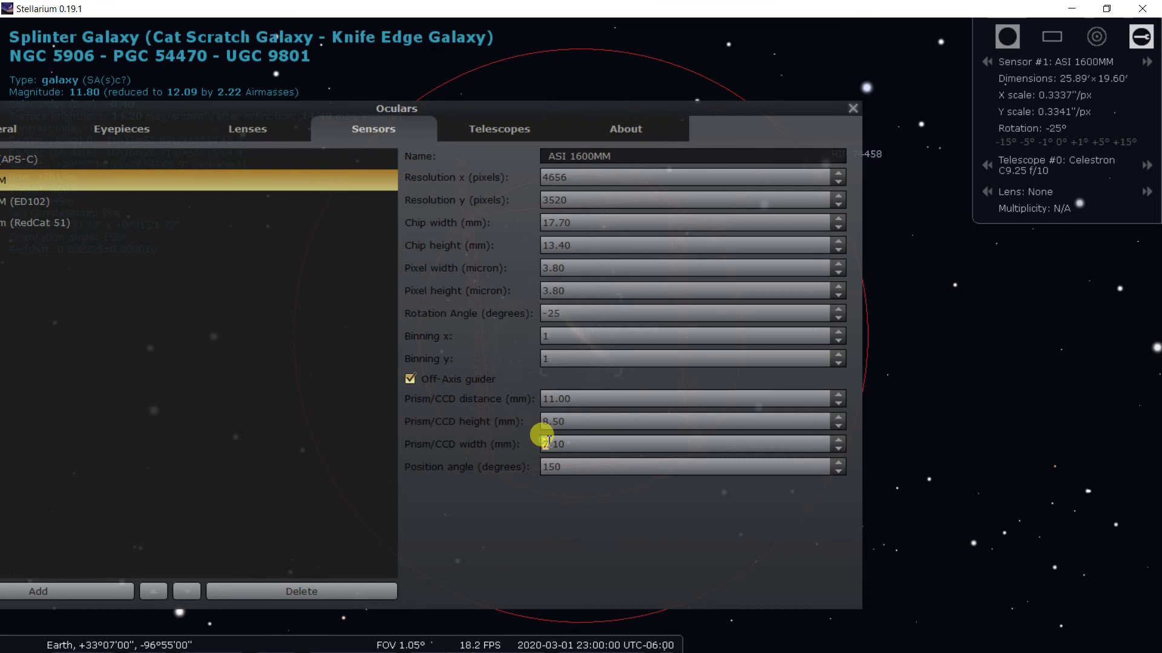
left_click_drag(607, 107, 623, 228)
left_click_drag(673, 356, 724, 436)
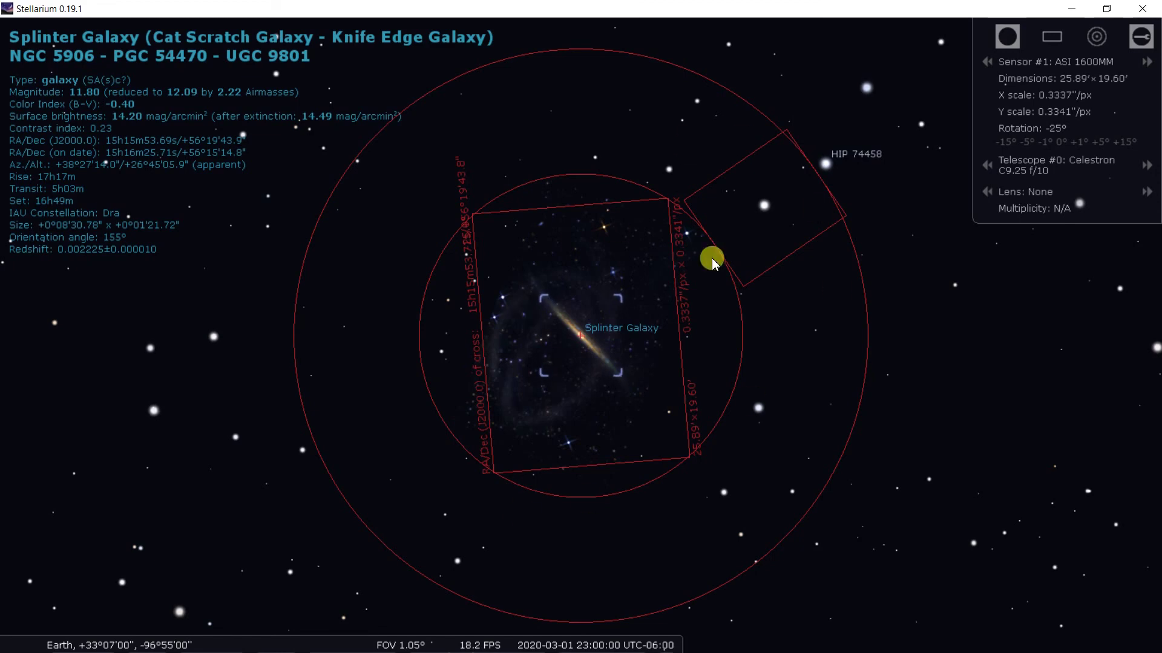
Step: Search for the galaxy NGC 3359 and centre it in the sensor frame
mouse_move(7, 526)
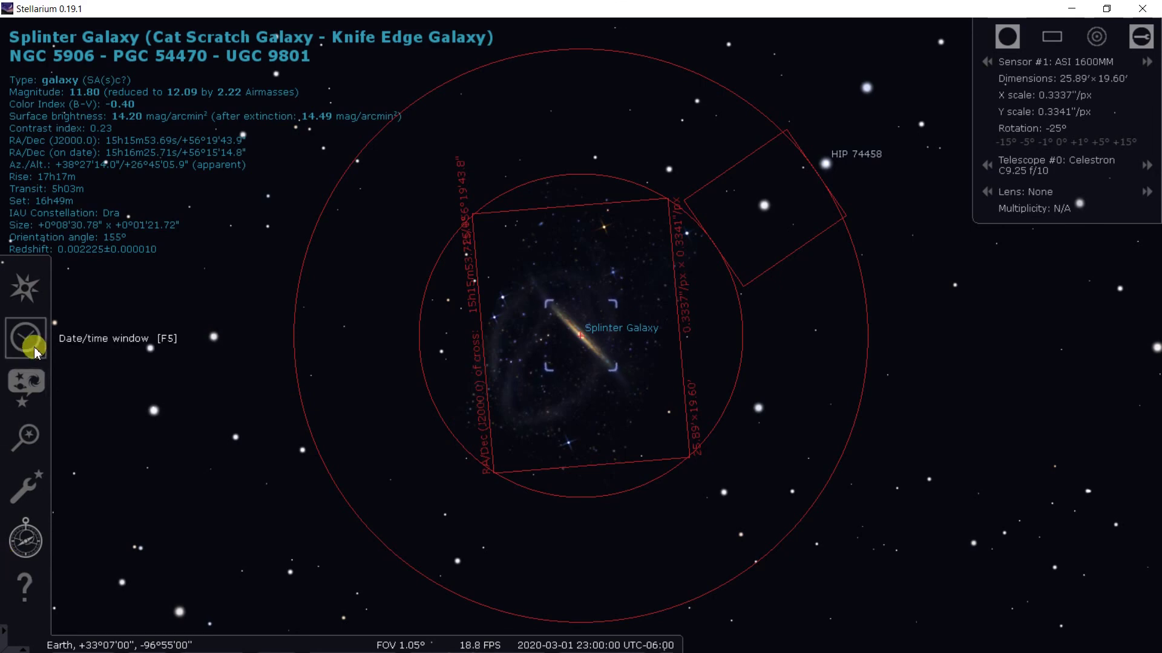
left_click(21, 437)
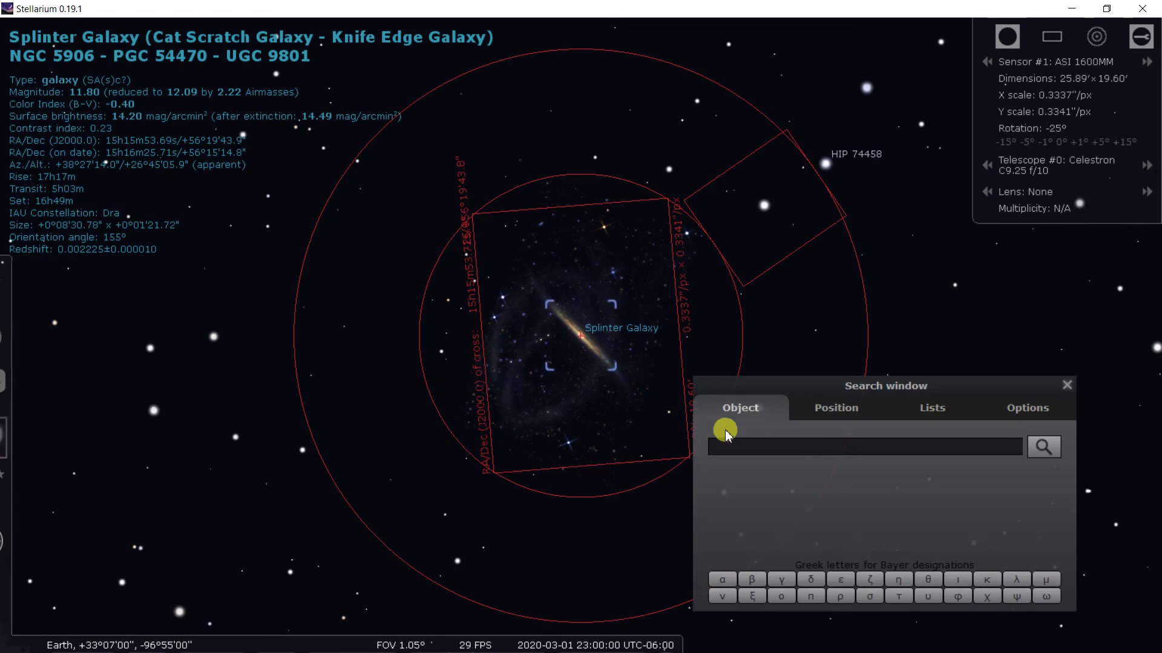
type("ngc3359")
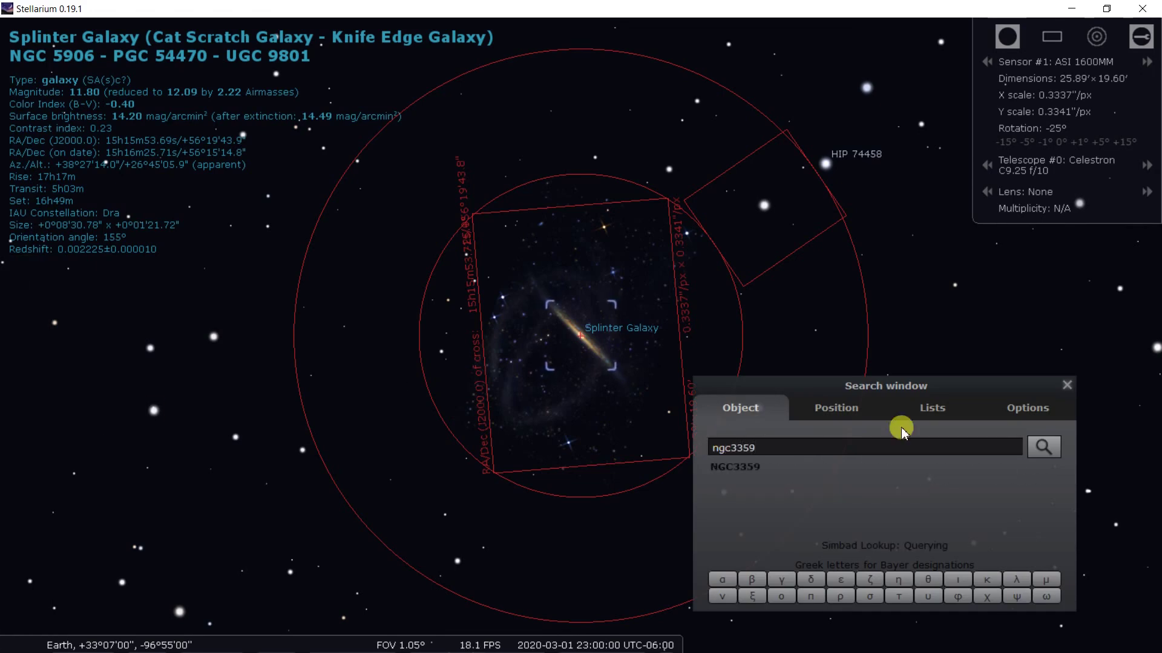
left_click(1044, 447)
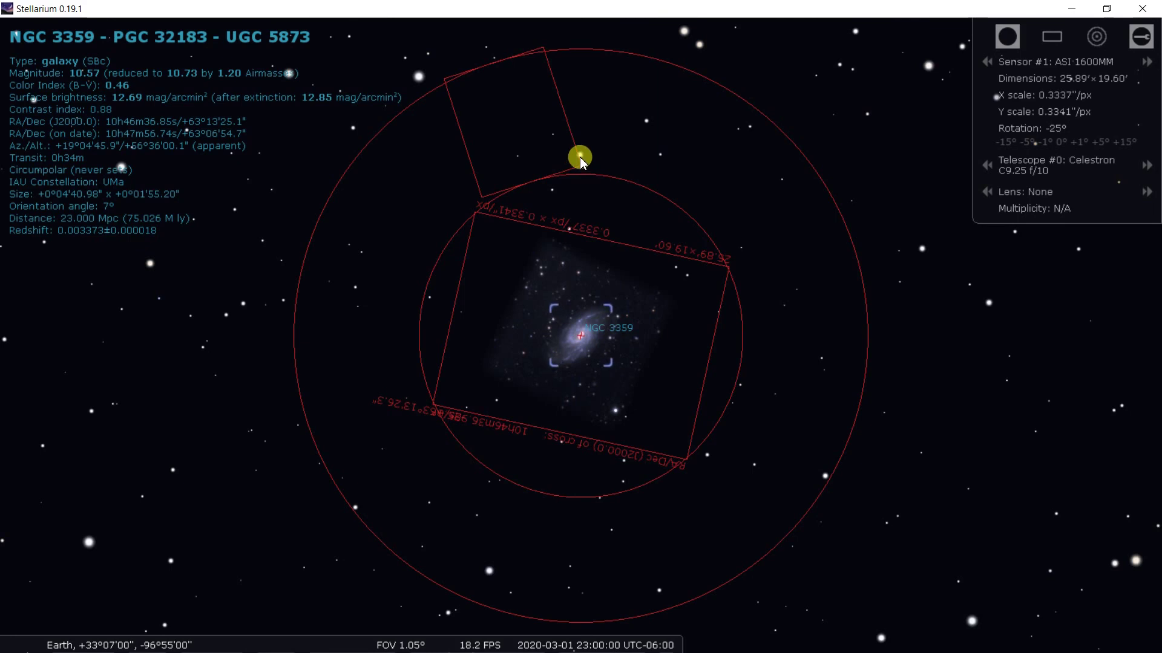
Step: Set the off-axis guider's position angle to 155 degrees and nudge NGC 3359 off centre so a bright star falls inside the guider frame
left_click(1094, 41)
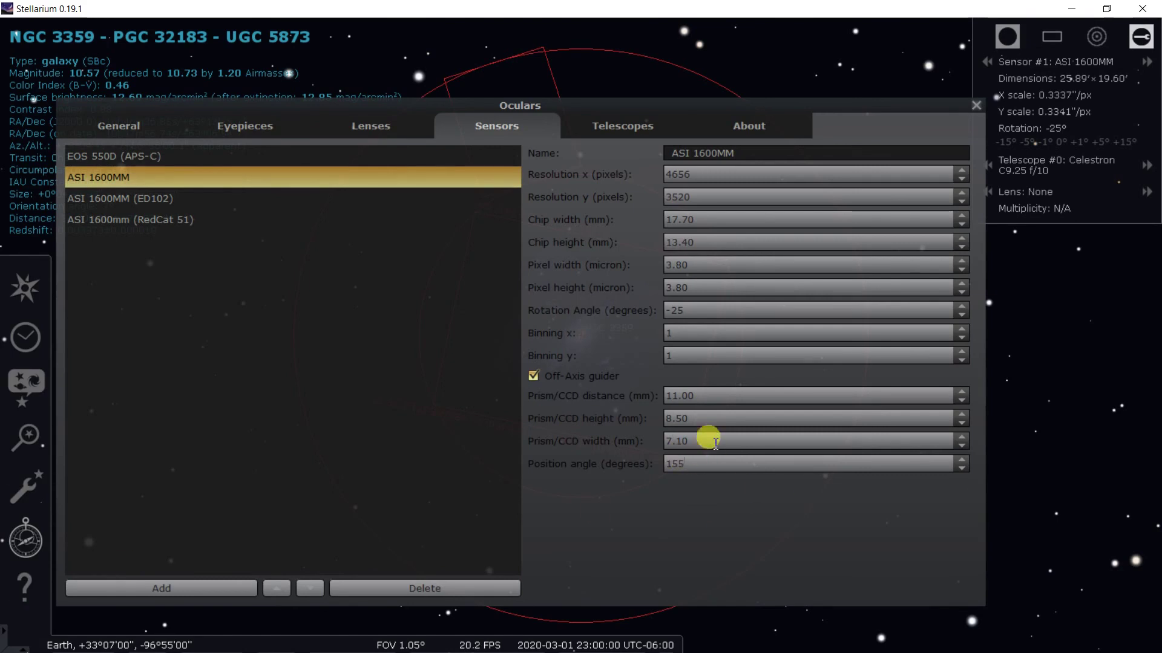
left_click(708, 440)
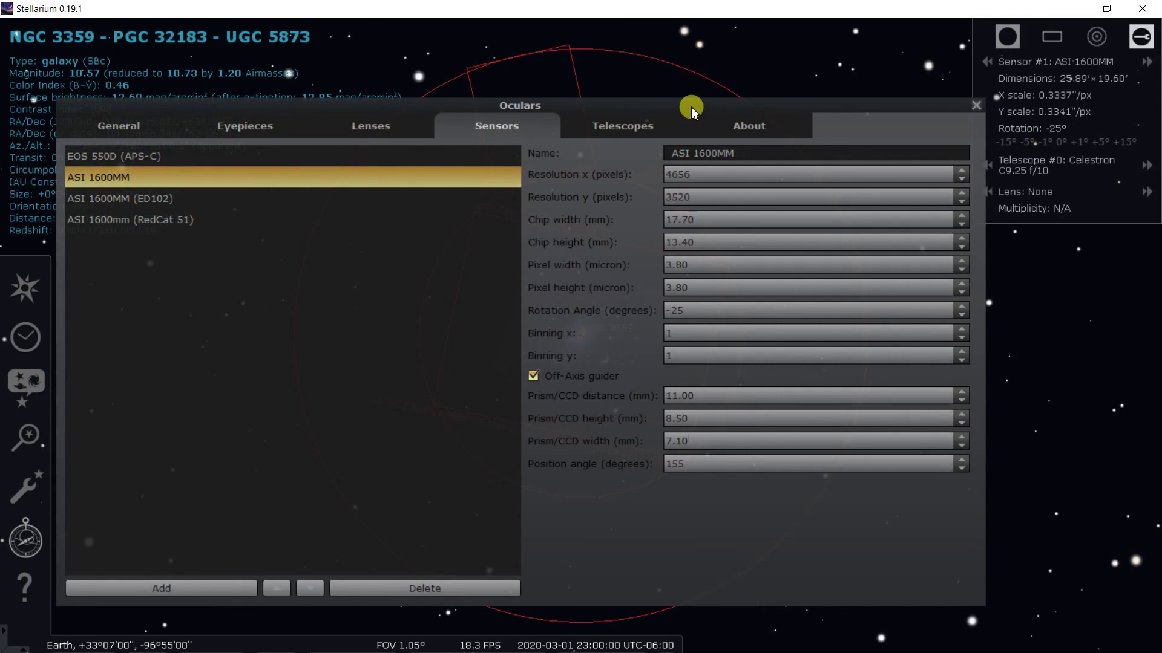
mouse_move(692, 109)
left_mouse_down()
mouse_move(785, 441)
mouse_move(783, 369)
mouse_move(682, 104)
mouse_move(672, 111)
left_mouse_up()
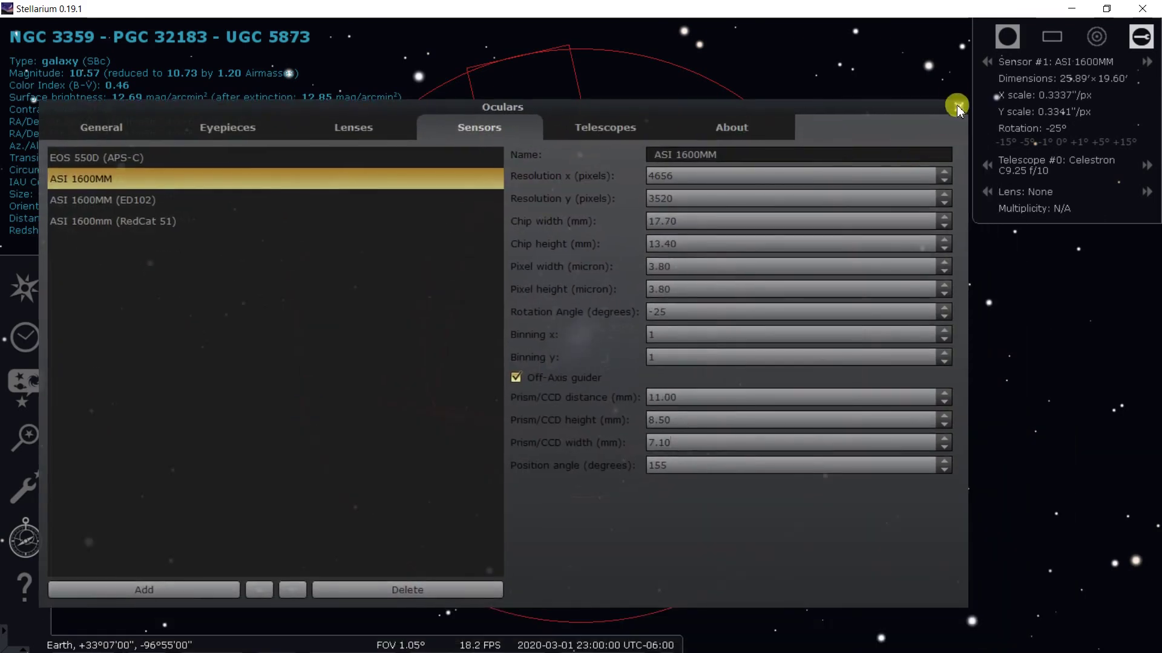
left_click(957, 103)
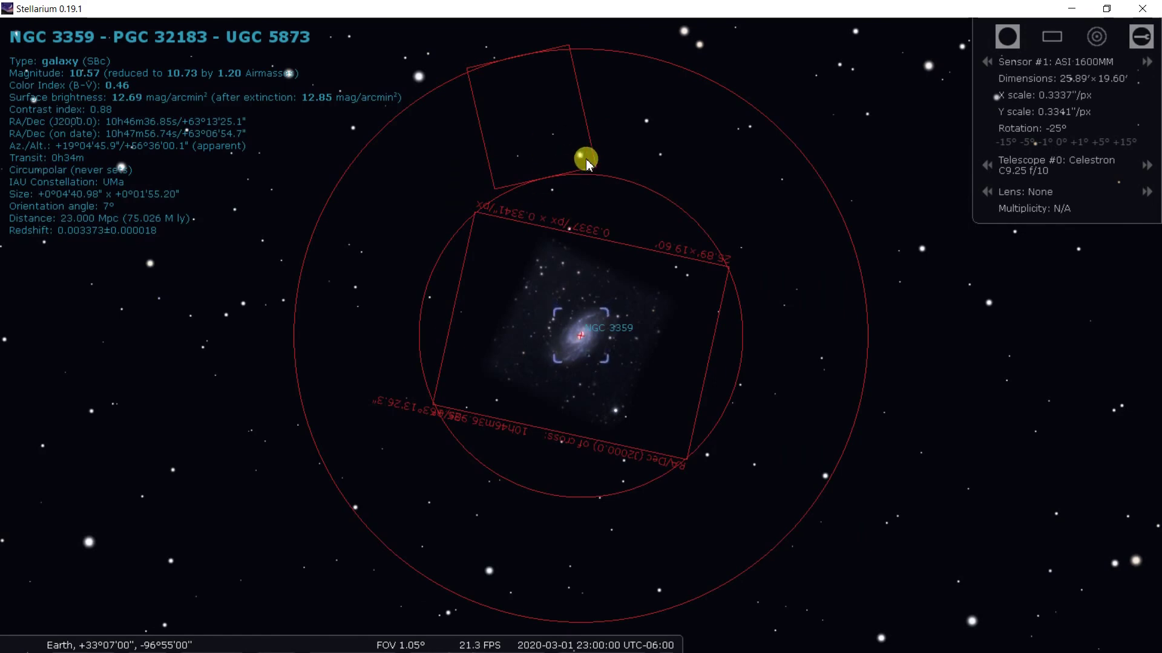
left_click_drag(561, 340, 551, 327)
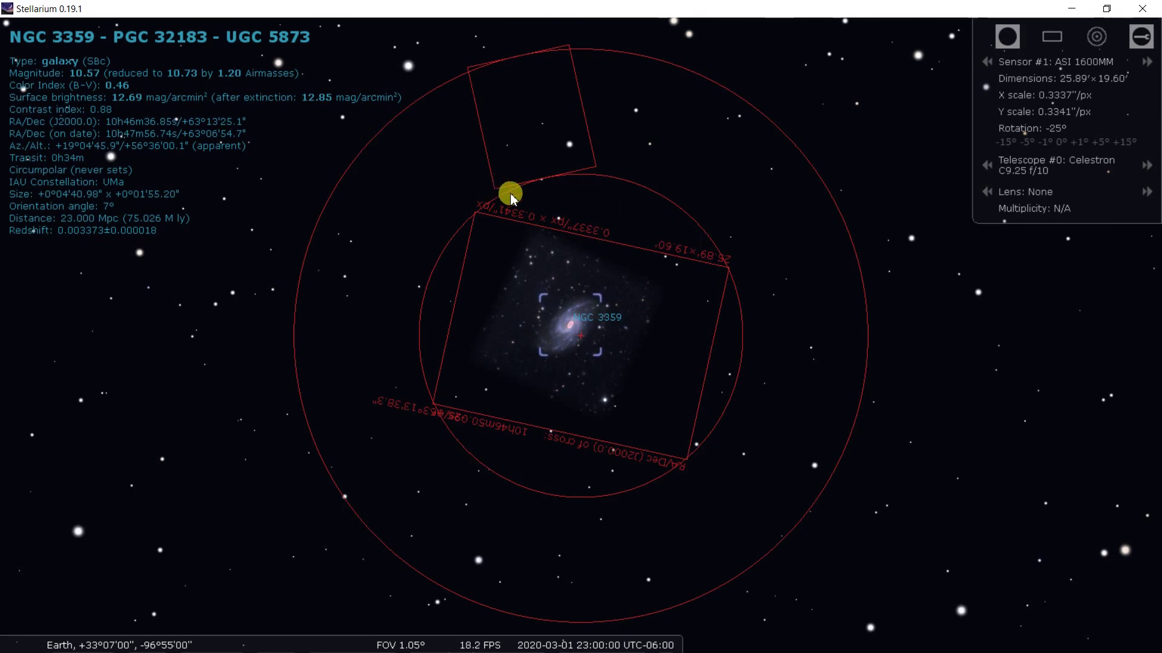
Step: Search for NGC 5906 and nudge the Splinter Galaxy slightly below the sensor centre, shifting the stars near HIP 74458 within the guider frame
mouse_move(3, 432)
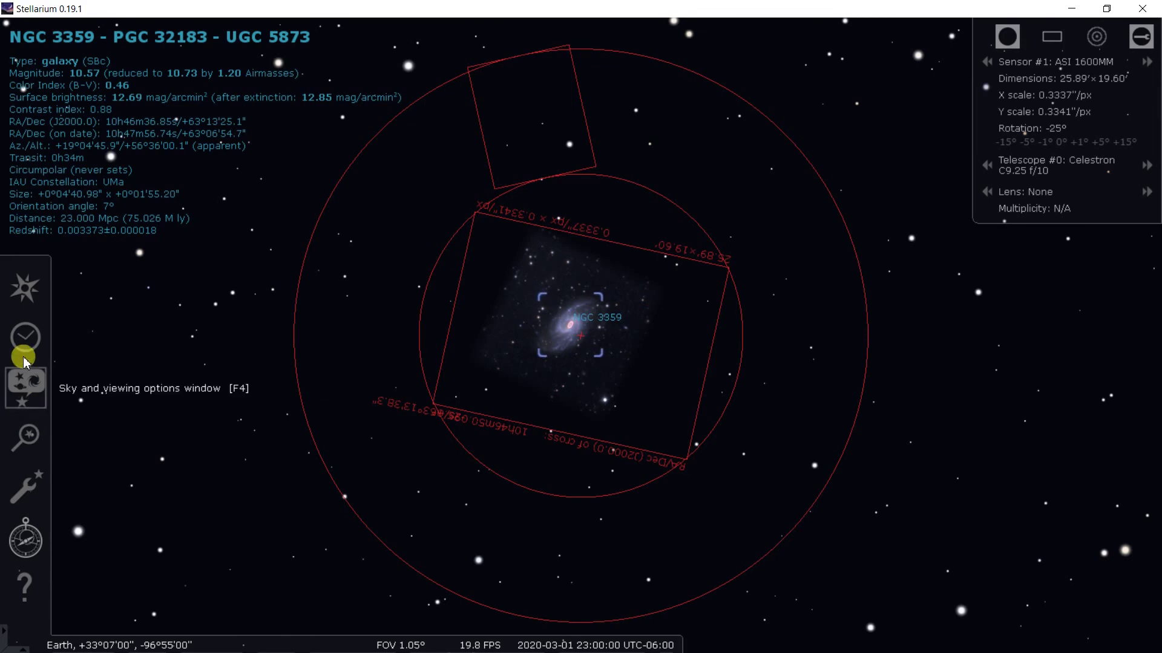
left_click(18, 435)
left_click(719, 448)
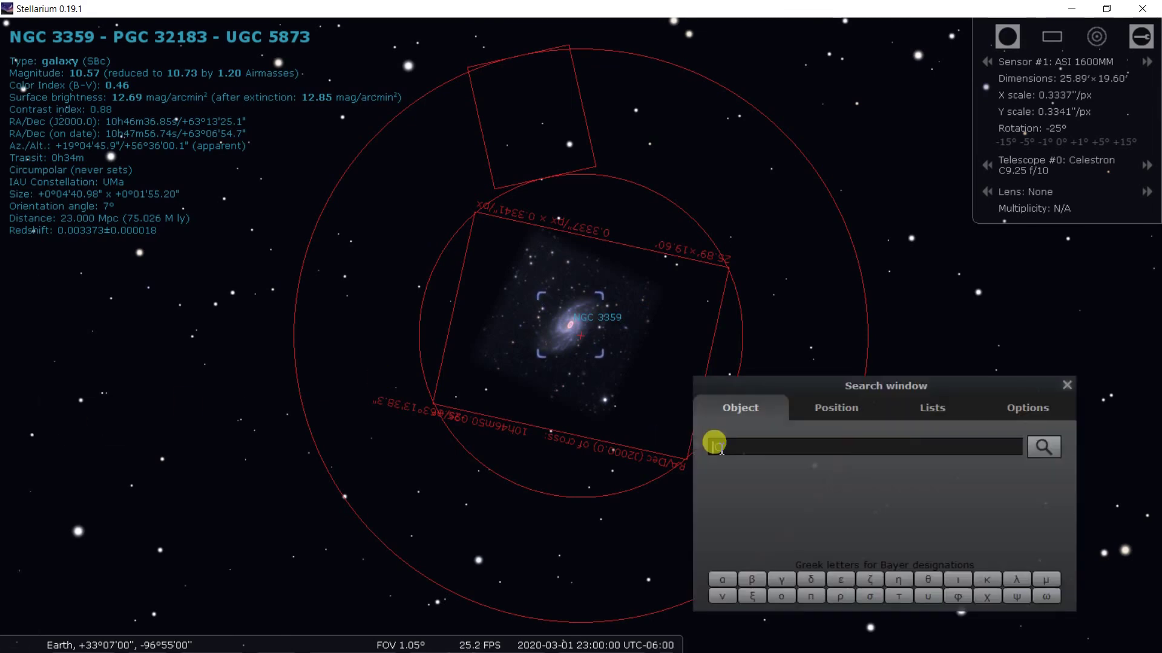
type("ngc")
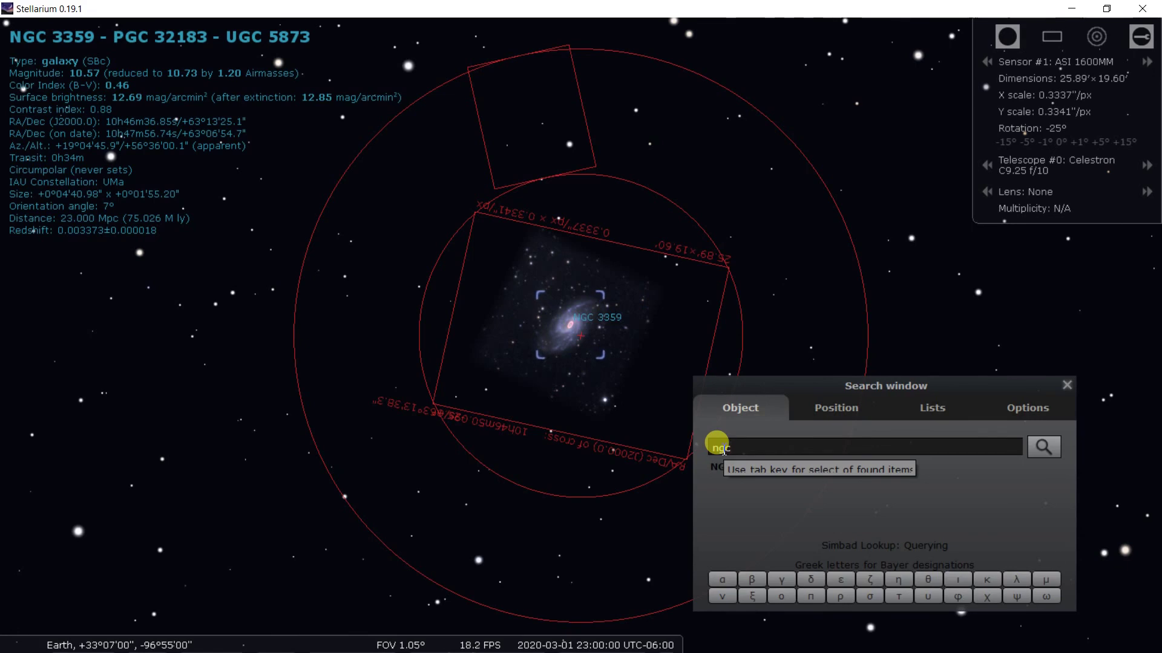
type("5906")
key("Return")
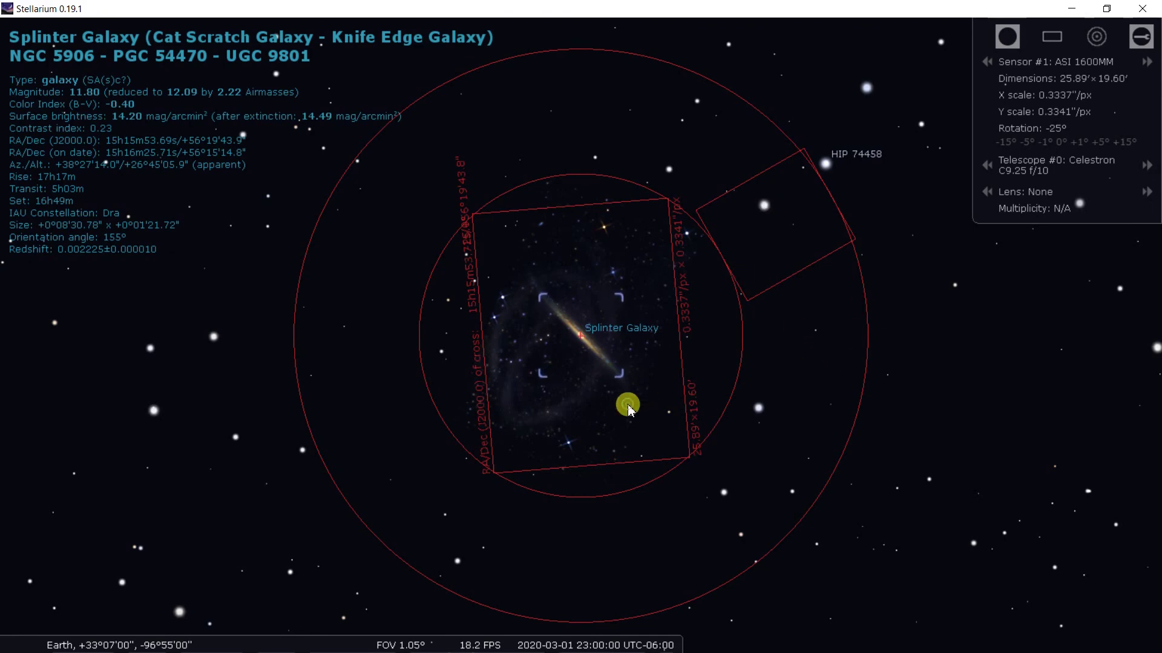
left_click_drag(629, 409, 632, 423)
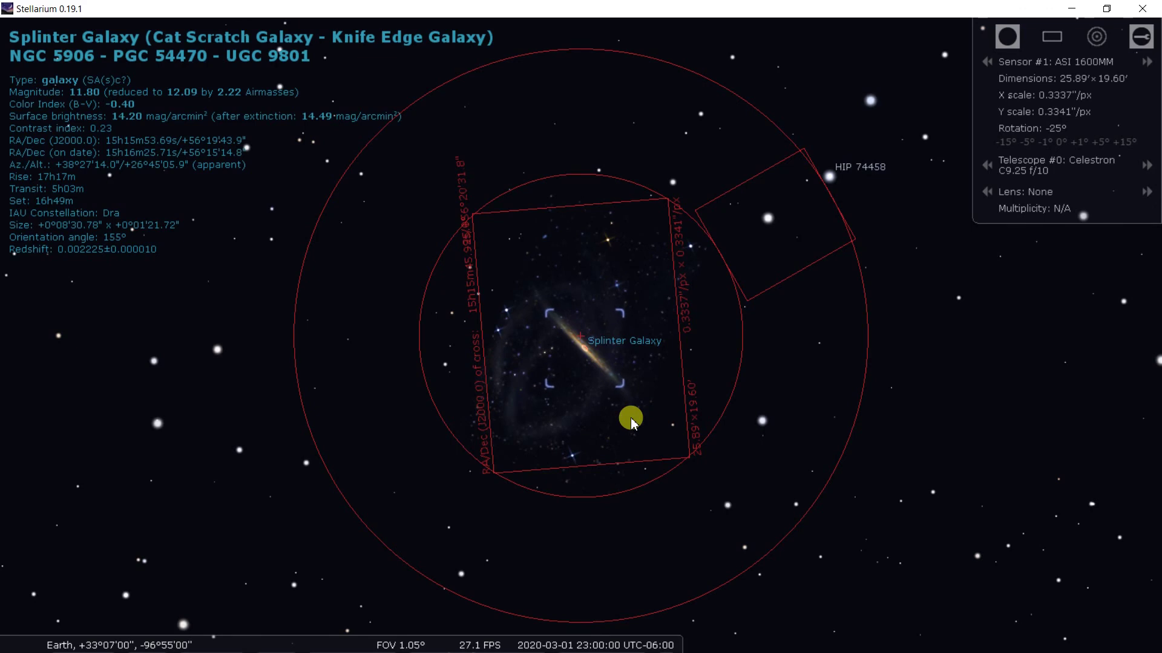
left_click_drag(632, 424, 634, 424)
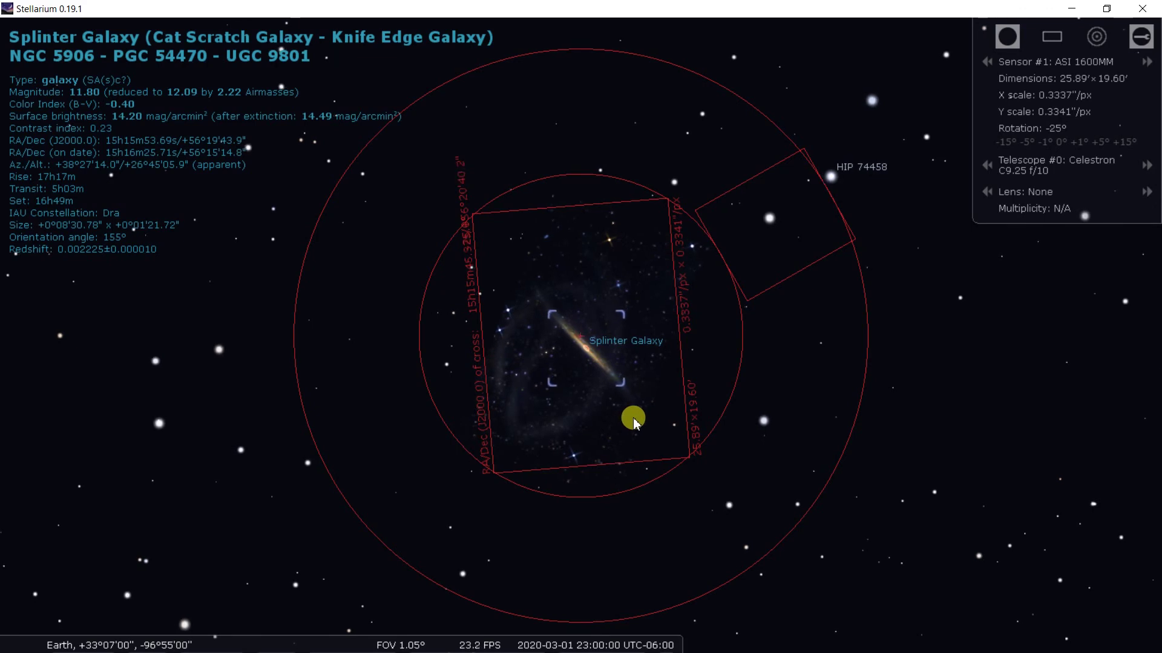